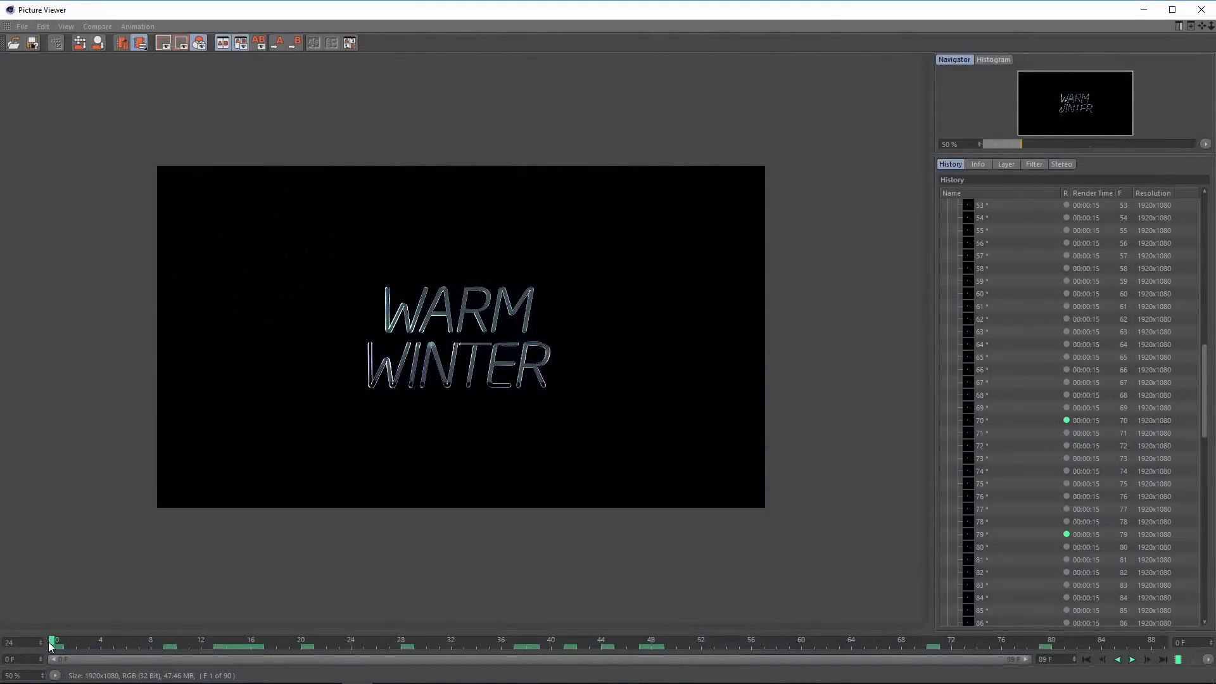
Scrub through the first WARM WINTER sequence, then the second one starting at frame 90, in the Picture Viewer
{"action": "mouse_move", "coordinate": [51, 646]}
{"action": "left_mouse_down"}
{"action": "mouse_move", "coordinate": [435, 638]}
{"action": "mouse_move", "coordinate": [1110, 661]}
{"action": "mouse_move", "coordinate": [1168, 644]}
{"action": "mouse_move", "coordinate": [56, 668]}
{"action": "left_mouse_up"}
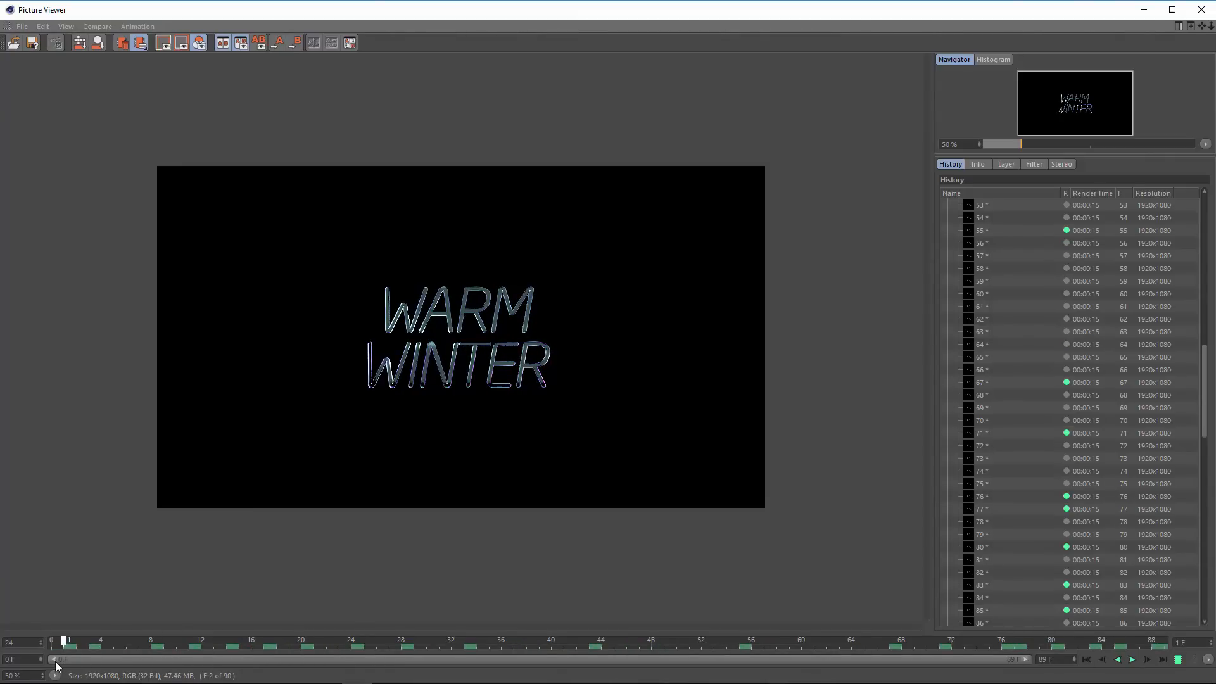
{"action": "scroll", "coordinate": [1010, 504], "scroll_direction": "down", "scroll_amount": 5}
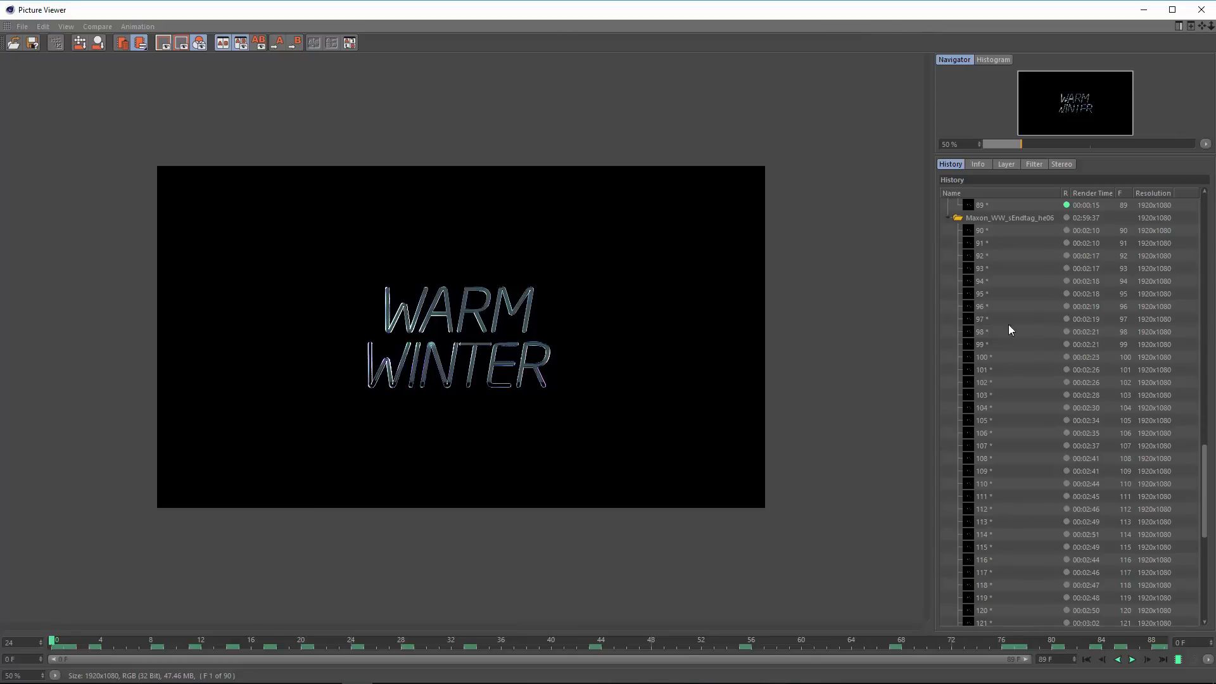
{"action": "left_click", "coordinate": [992, 233]}
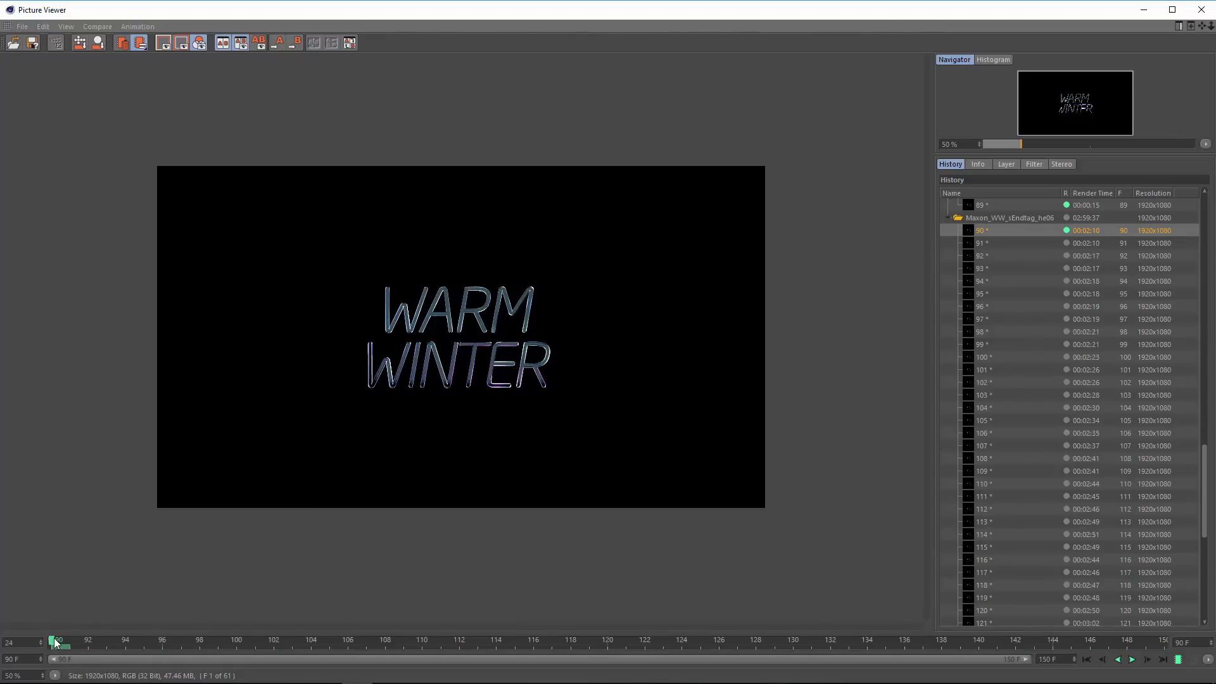
{"action": "mouse_move", "coordinate": [128, 643]}
{"action": "left_mouse_down"}
{"action": "mouse_move", "coordinate": [886, 669]}
{"action": "mouse_move", "coordinate": [1164, 660]}
{"action": "left_mouse_up"}
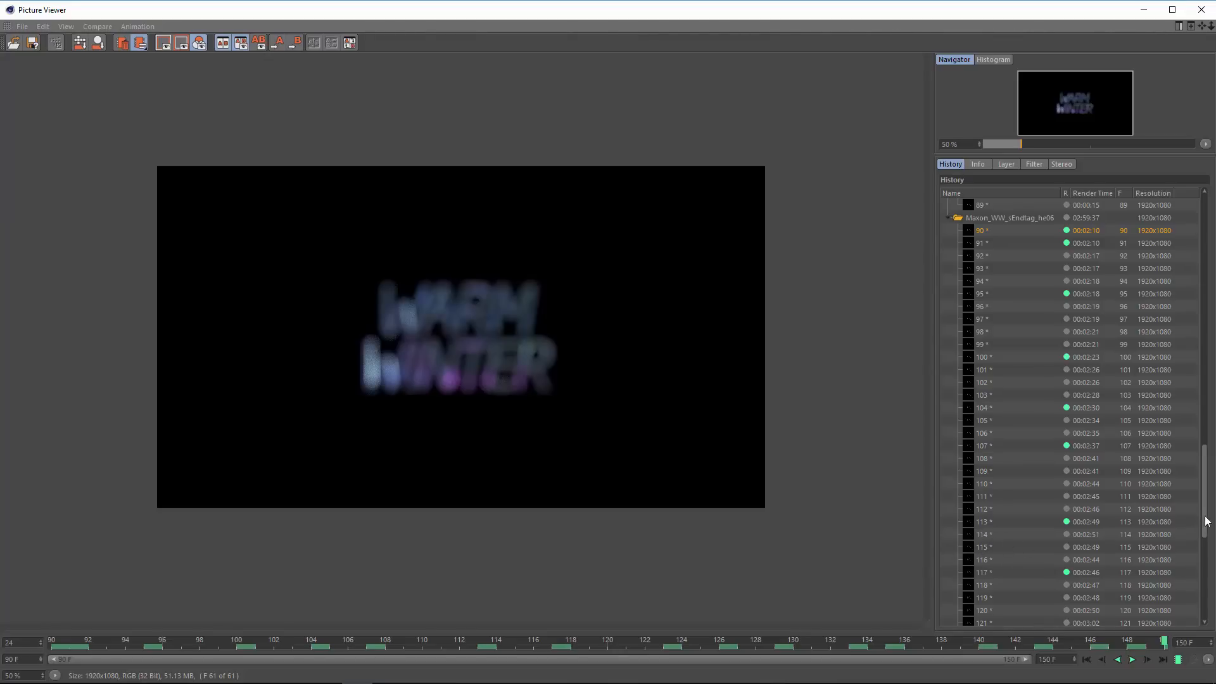
{"action": "left_click_drag", "start_coordinate": [1204, 519], "coordinate": [1203, 465]}
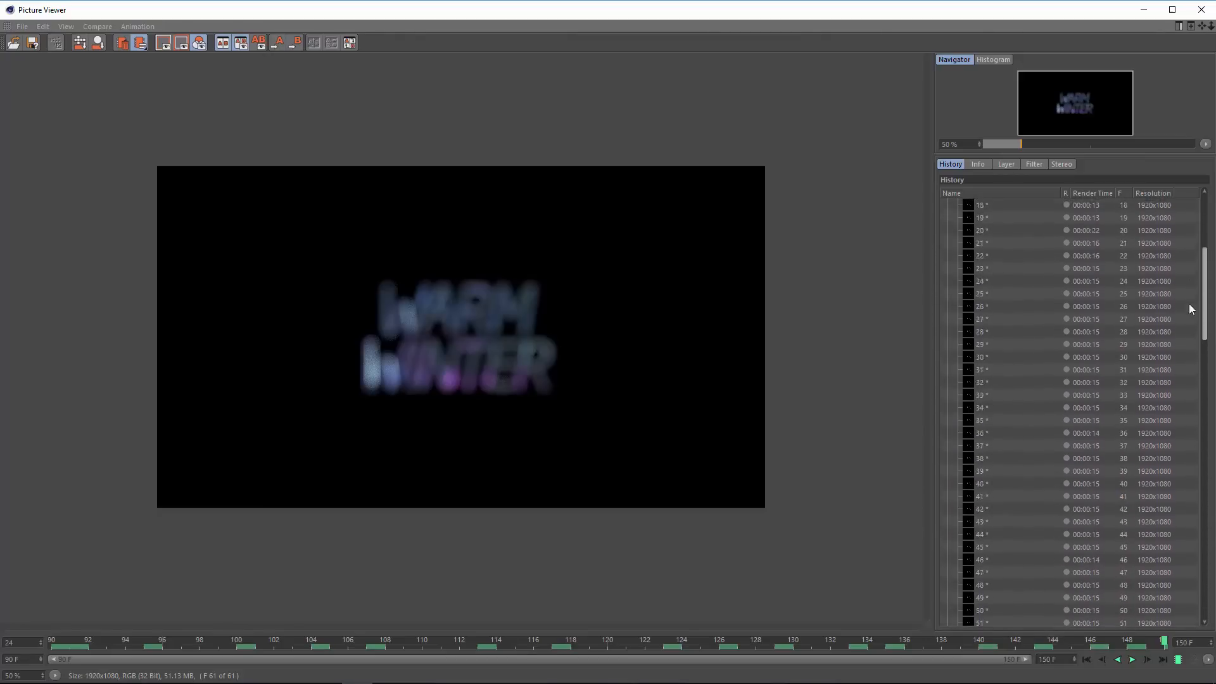
{"action": "left_click_drag", "start_coordinate": [1203, 464], "coordinate": [1176, 260]}
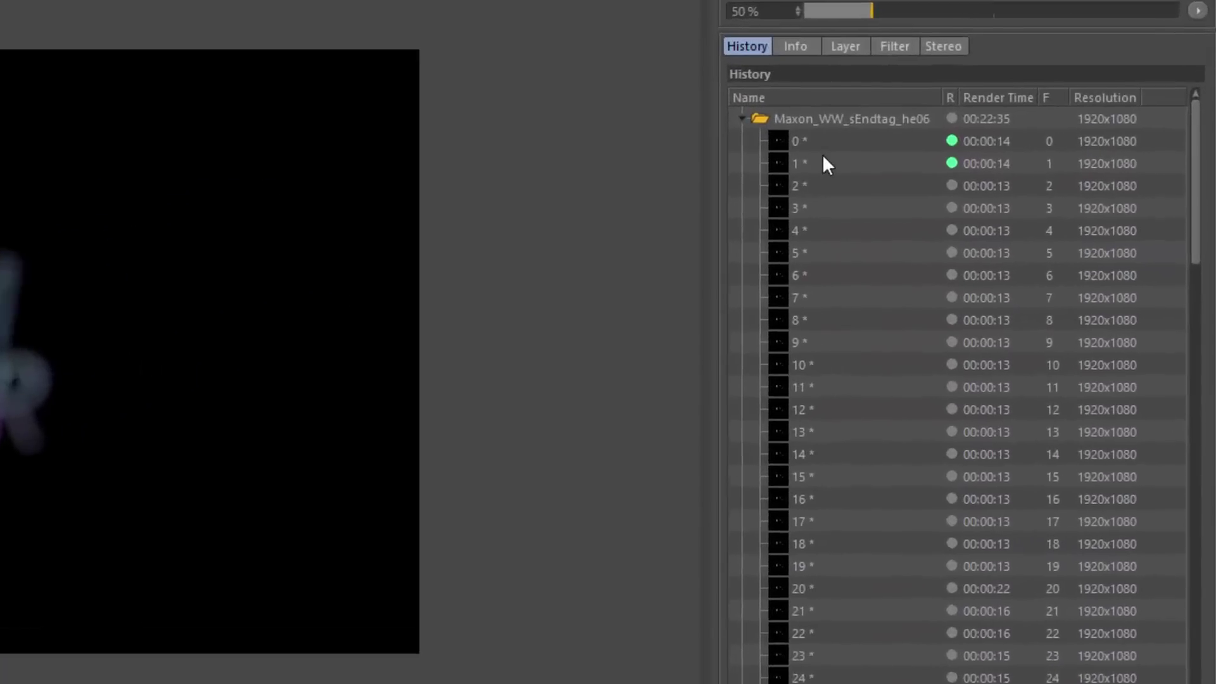
{"action": "left_click", "coordinate": [989, 220]}
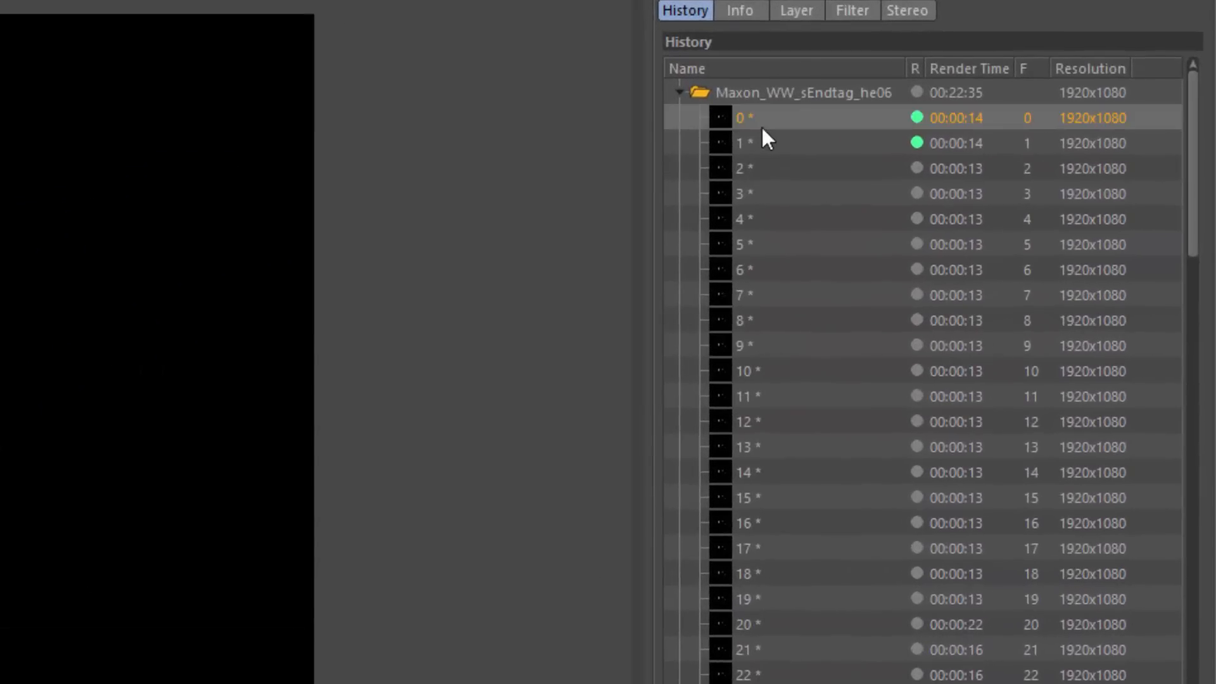
{"action": "left_click_drag", "start_coordinate": [1188, 209], "coordinate": [1203, 660]}
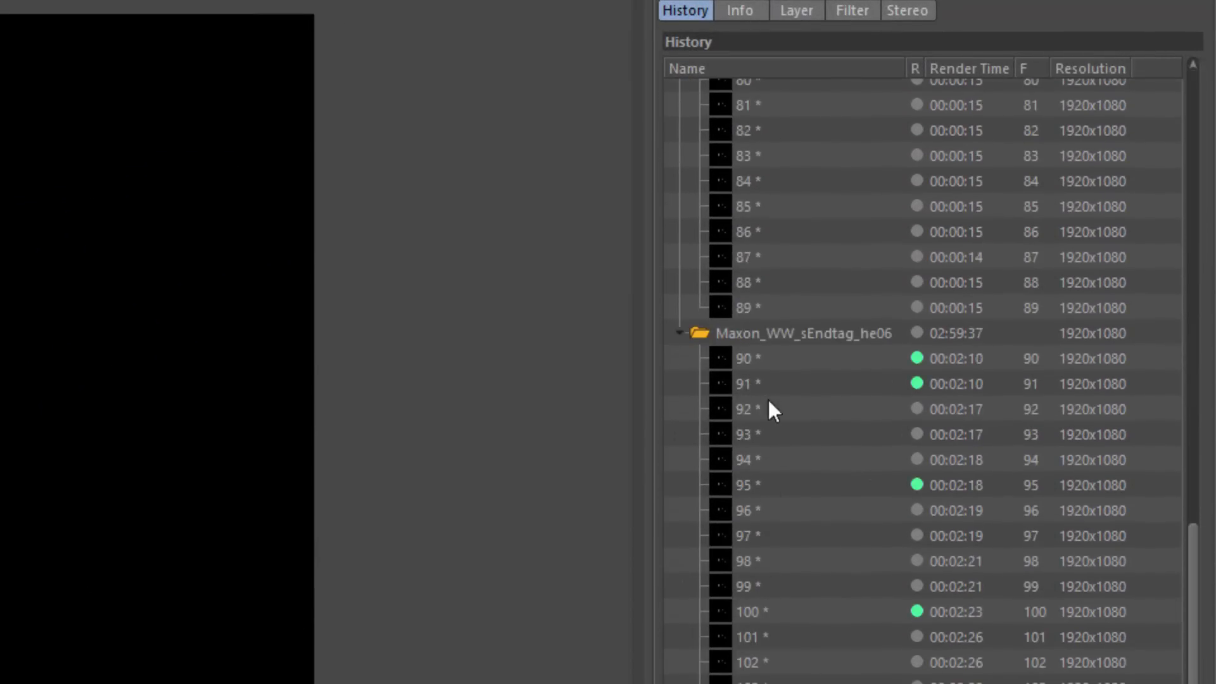
{"action": "left_click", "coordinate": [766, 362]}
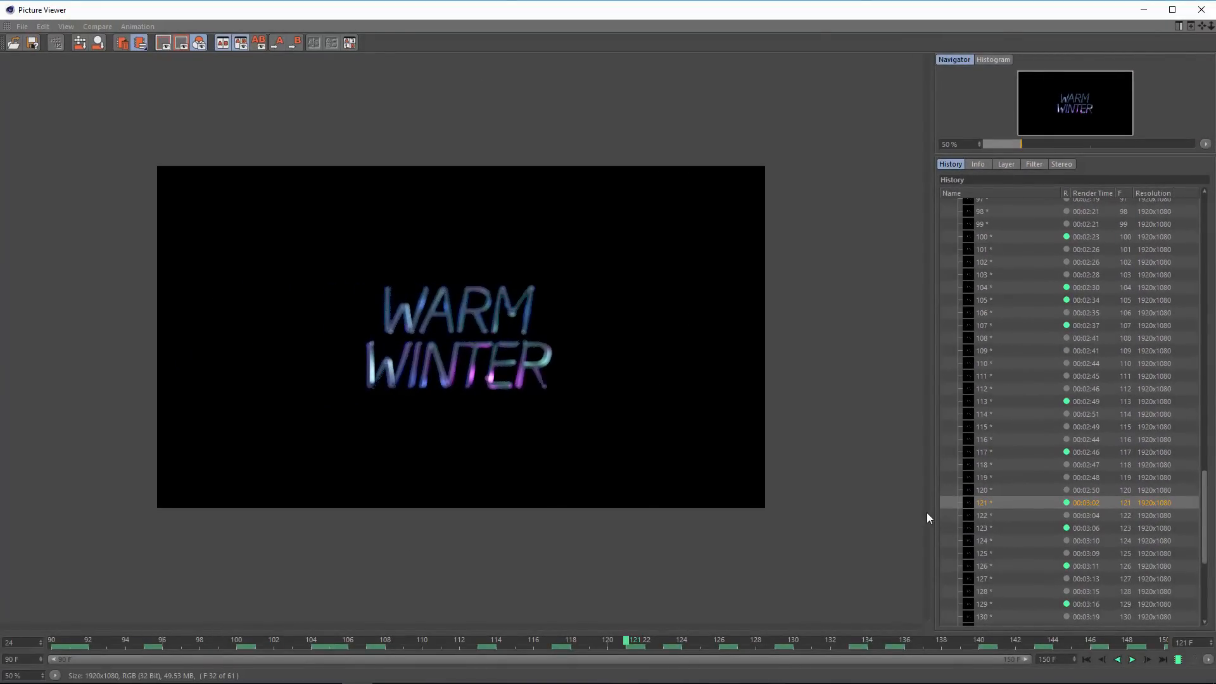
{"action": "scroll", "coordinate": [1024, 509], "scroll_direction": "up", "scroll_amount": 6}
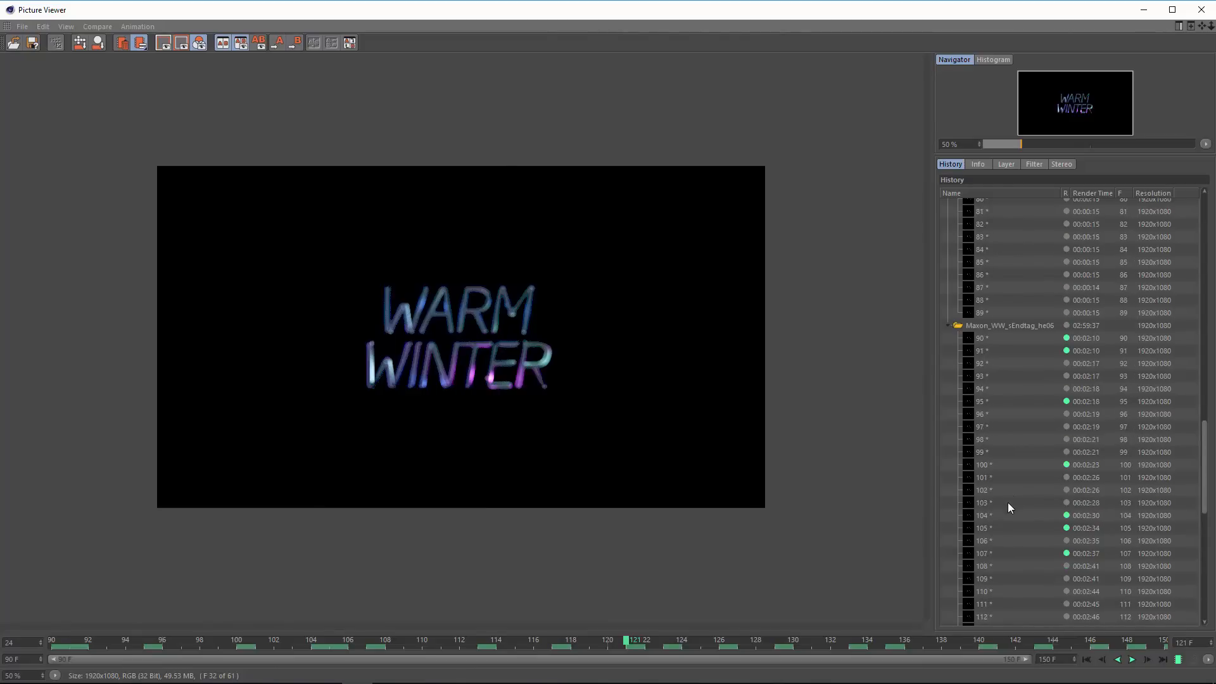
{"action": "scroll", "coordinate": [1007, 500], "scroll_direction": "up", "scroll_amount": 20}
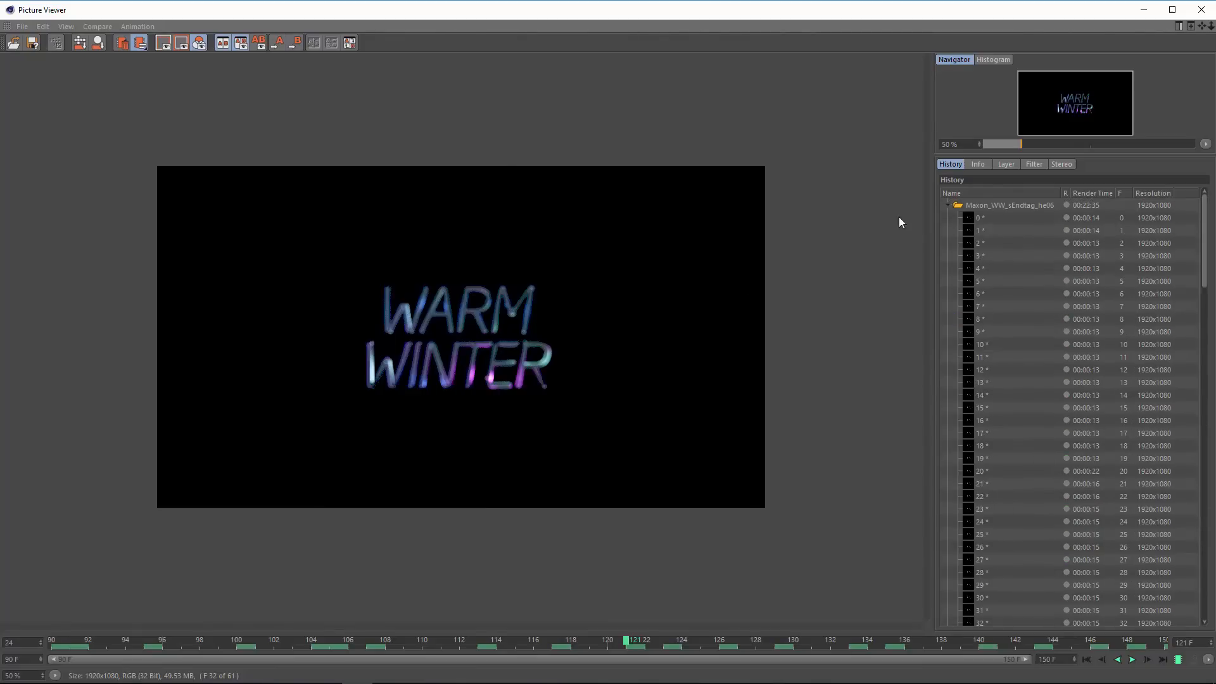
Minimize the Picture Viewer so the Render Settings dialog shows
{"action": "left_click", "coordinate": [1144, 10]}
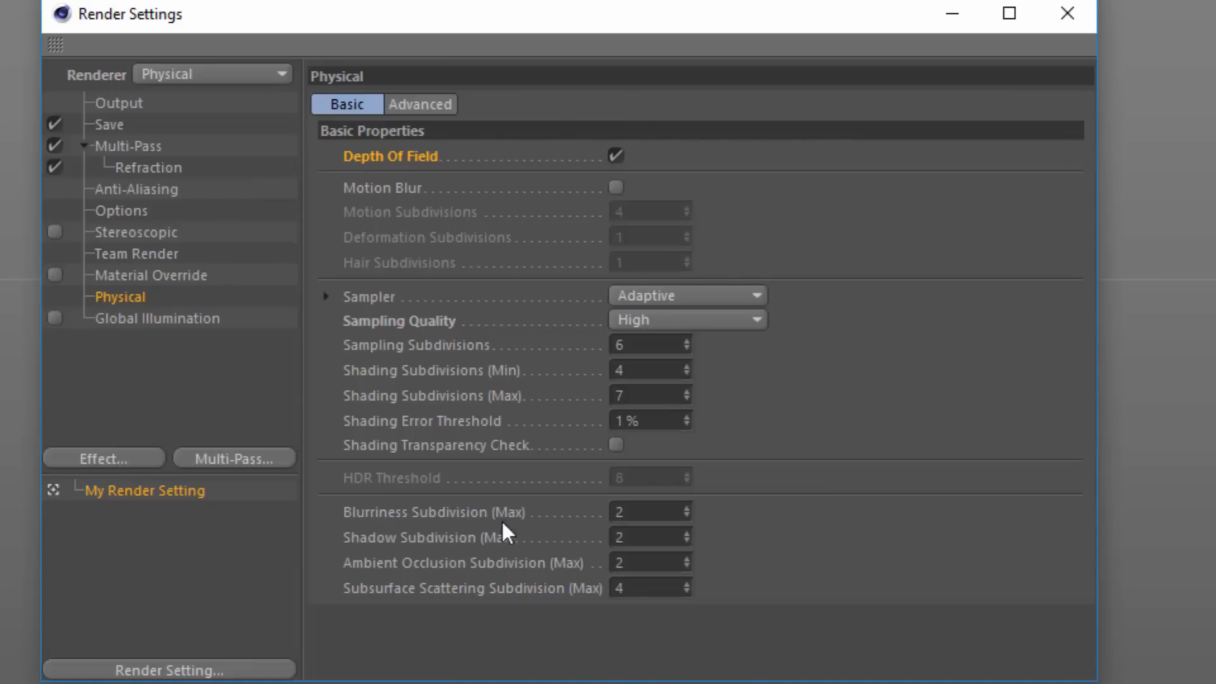
Create a child of My Render Setting with Sampling Subdivisions 2, lower shading subdivisions and 10% error threshold
{"action": "right_click", "coordinate": [189, 490]}
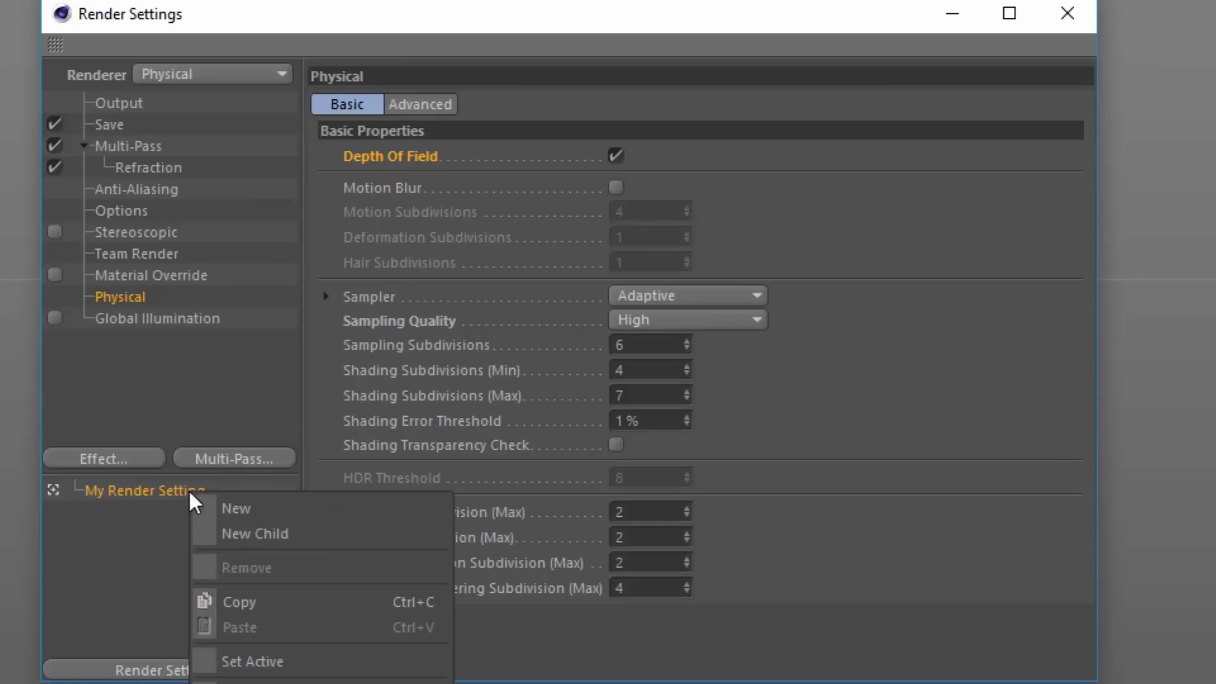
{"action": "left_click", "coordinate": [238, 532]}
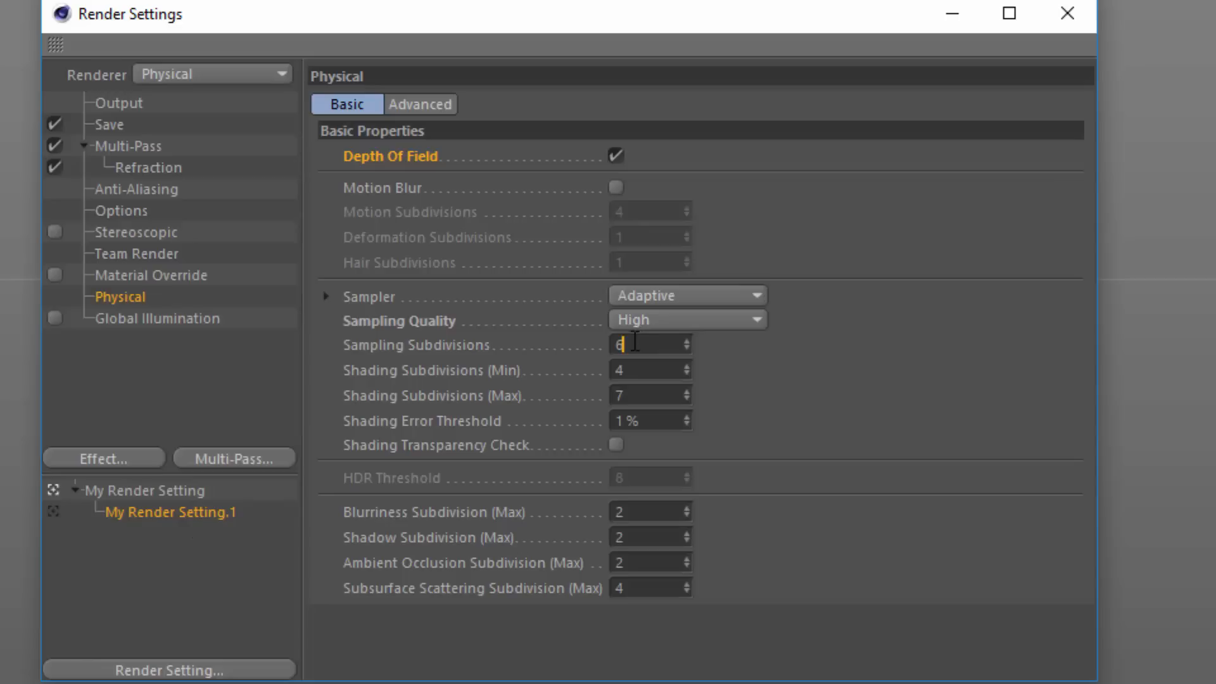
{"action": "key", "text": "BackSpace"}
{"action": "type", "text": "5"}
{"action": "type", "text": "2"}
{"action": "key", "text": "Tab"}
{"action": "type", "text": "2"}
{"action": "key", "text": "Tab"}
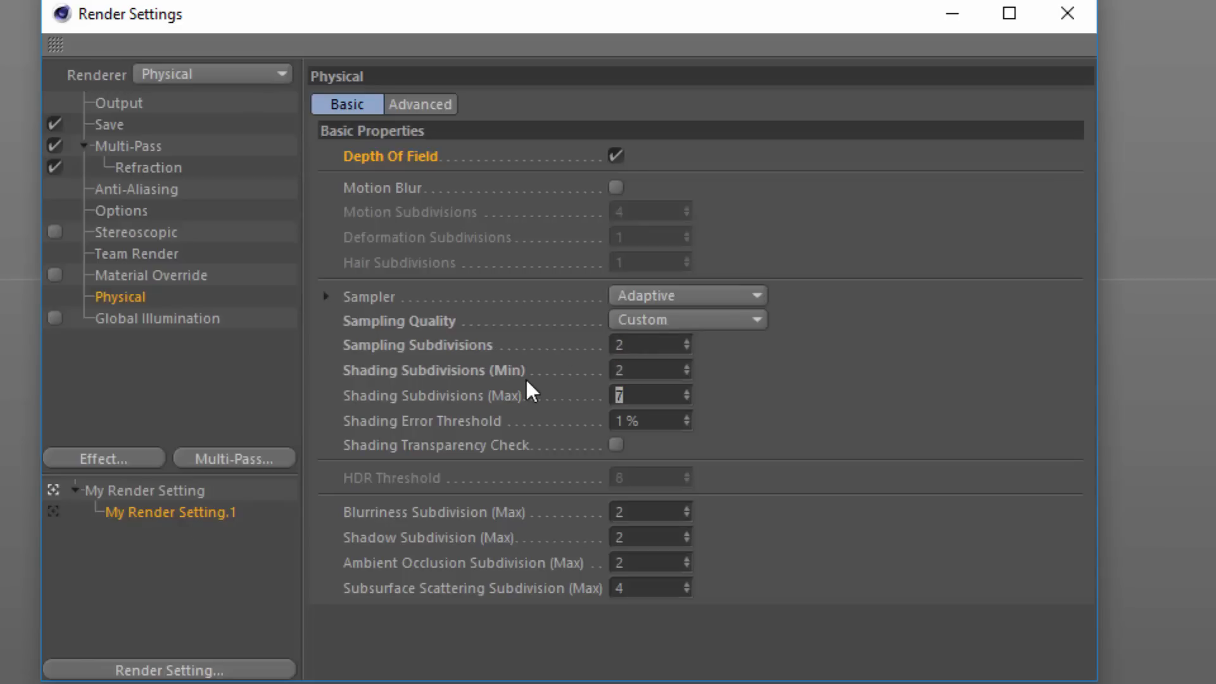
{"action": "type", "text": "5"}
{"action": "key", "text": "Tab"}
{"action": "type", "text": "10"}
{"action": "key", "text": "Tab"}
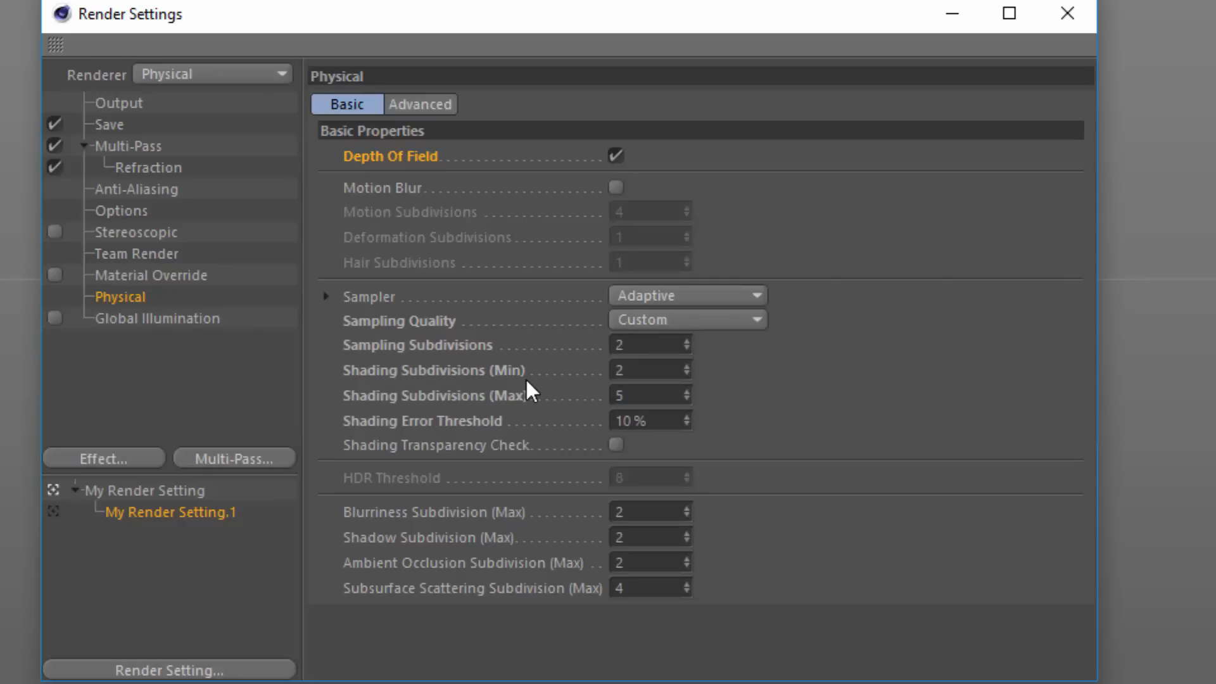
Zero the shadow/AO/SSS subdivisions and rename the child setting to Low
{"action": "left_click", "coordinate": [637, 537]}
{"action": "type", "text": "0"}
{"action": "key", "text": "Tab"}
{"action": "type", "text": "0"}
{"action": "key", "text": "Tab"}
{"action": "type", "text": "0"}
{"action": "key", "text": "Tab"}
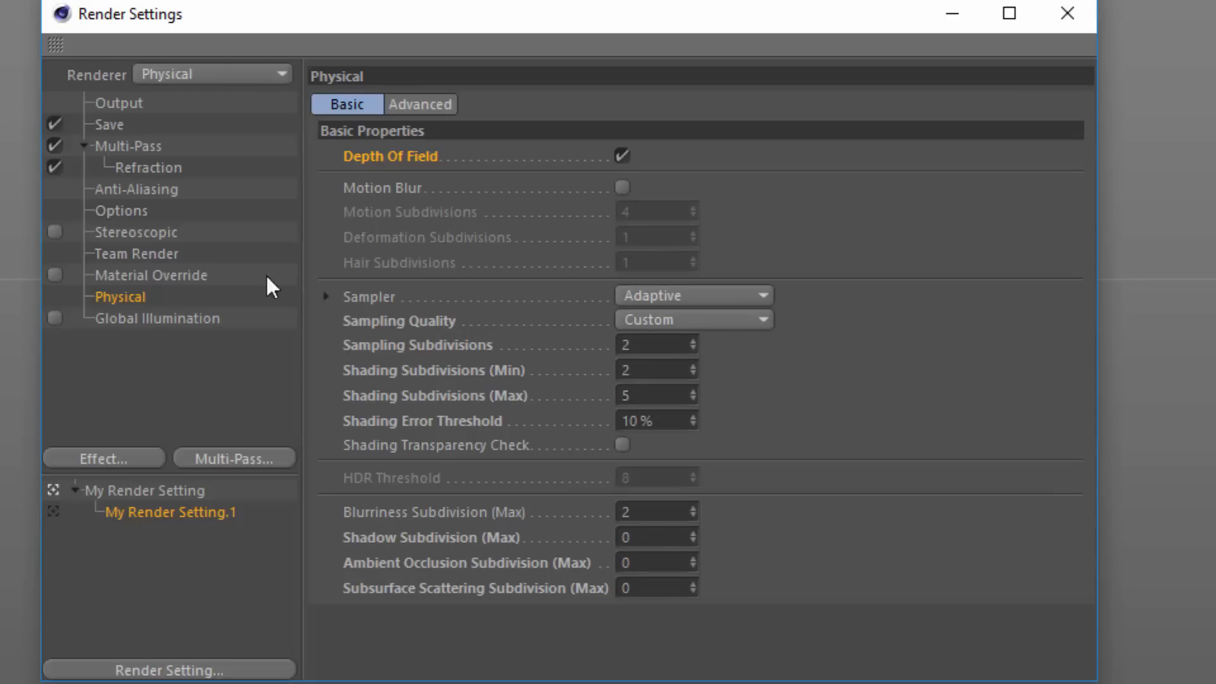
{"action": "left_click", "coordinate": [208, 511]}
{"action": "double_click", "coordinate": [169, 512]}
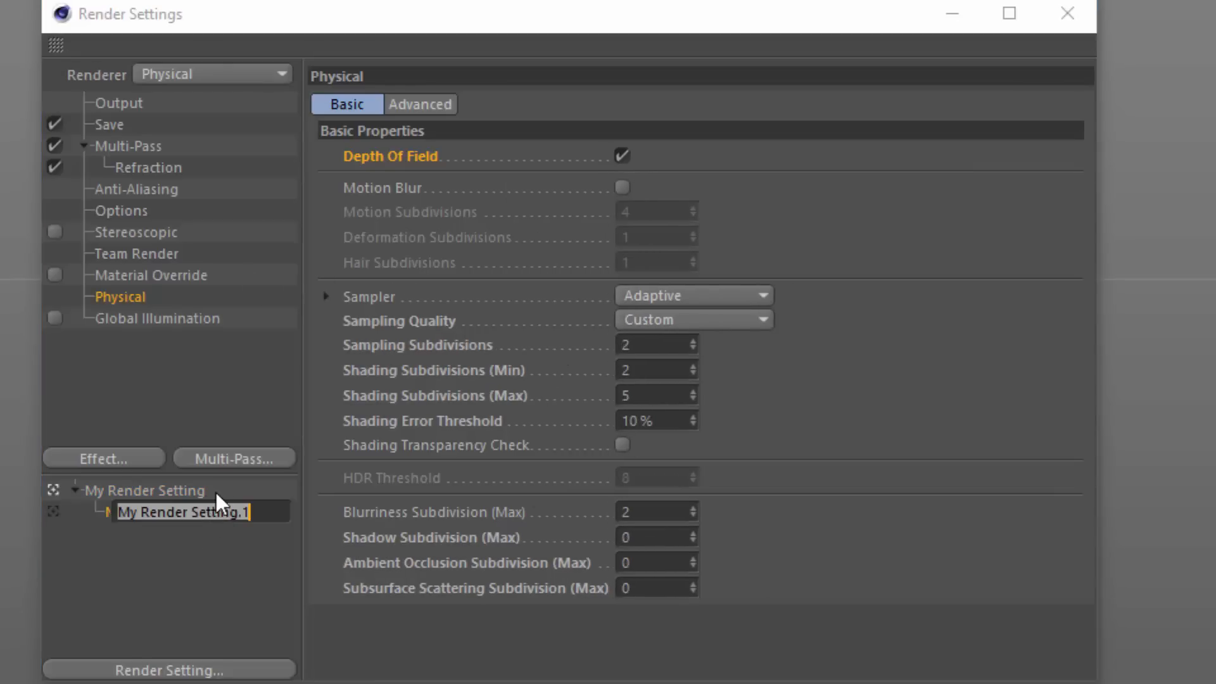
{"action": "type", "text": "Low"}
{"action": "key", "text": "Return"}
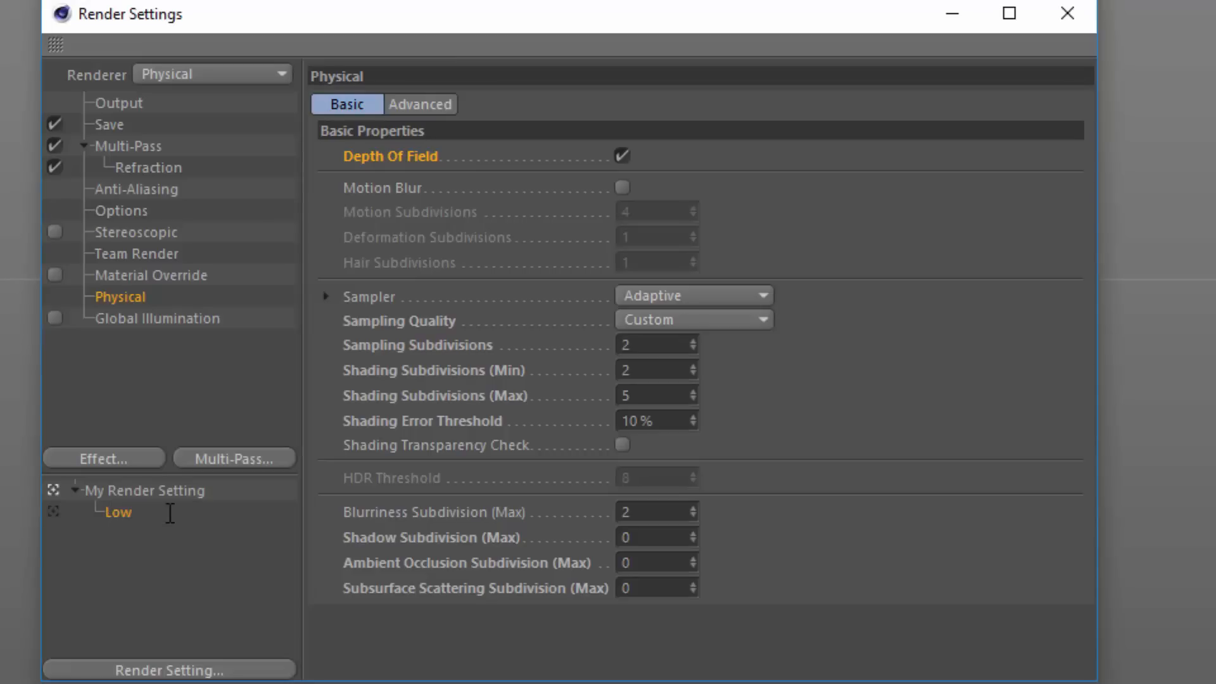
Set Low's output range to end at frame 89 and My Render Setting's to start at frame 90
{"action": "left_click", "coordinate": [123, 105]}
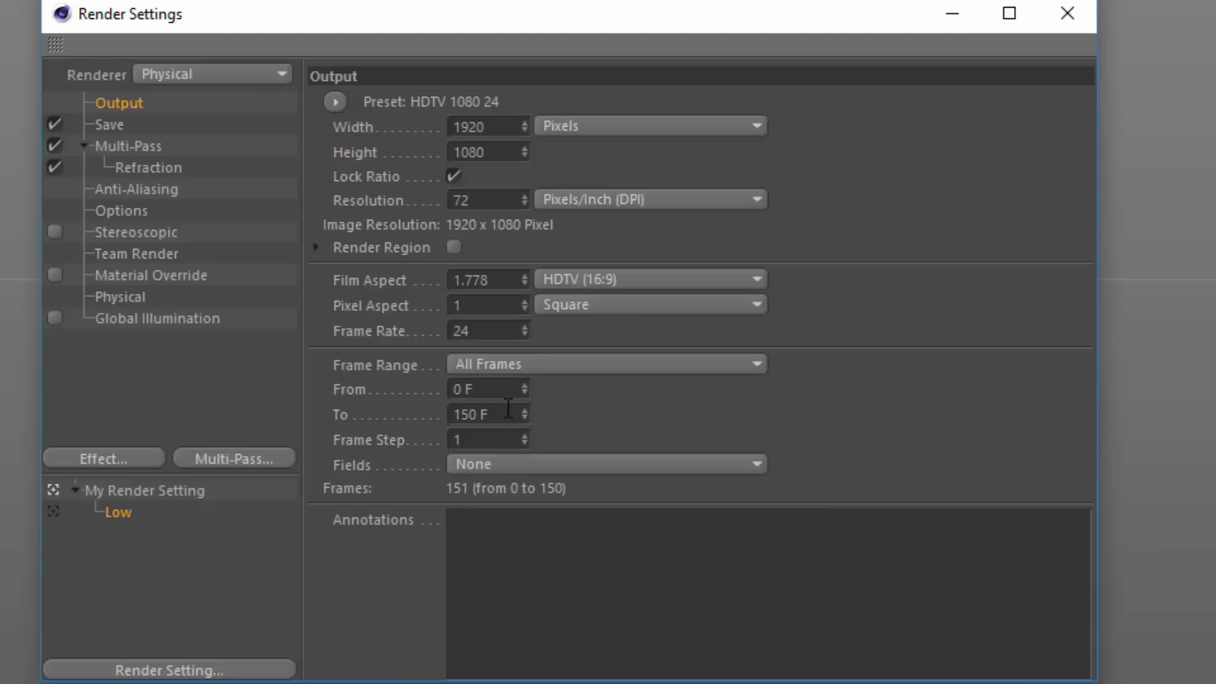
{"action": "left_click", "coordinate": [458, 411]}
{"action": "type", "text": "89"}
{"action": "key", "text": "Return"}
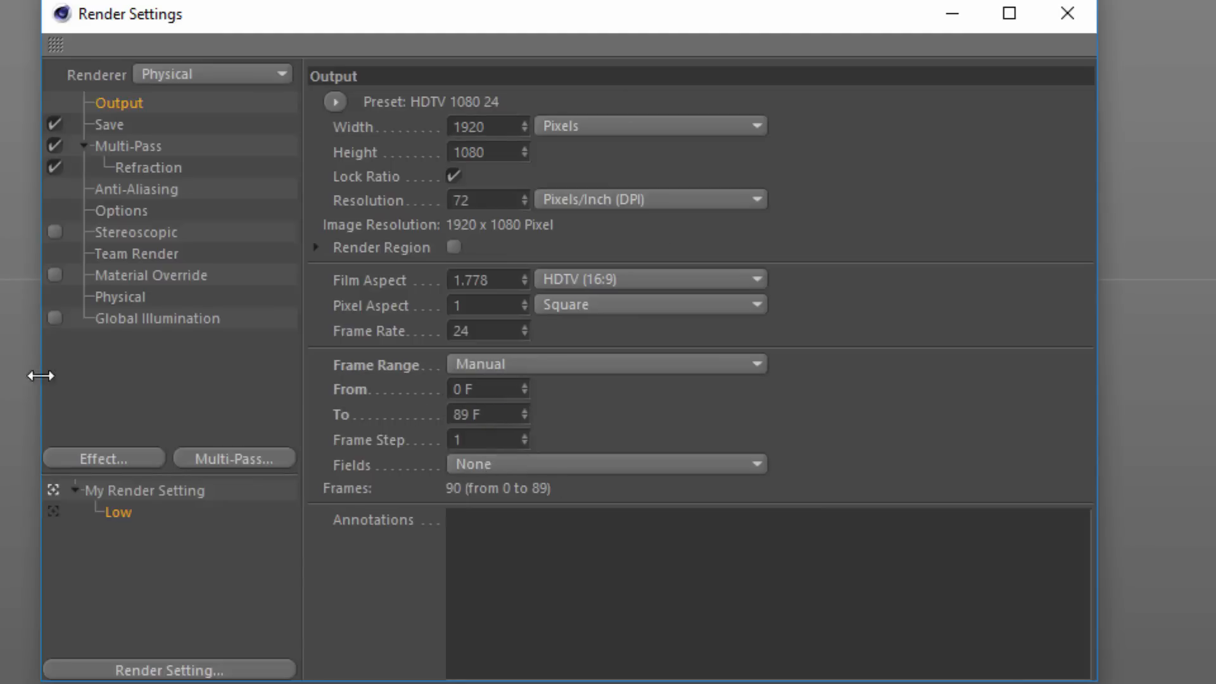
{"action": "left_click", "coordinate": [124, 489]}
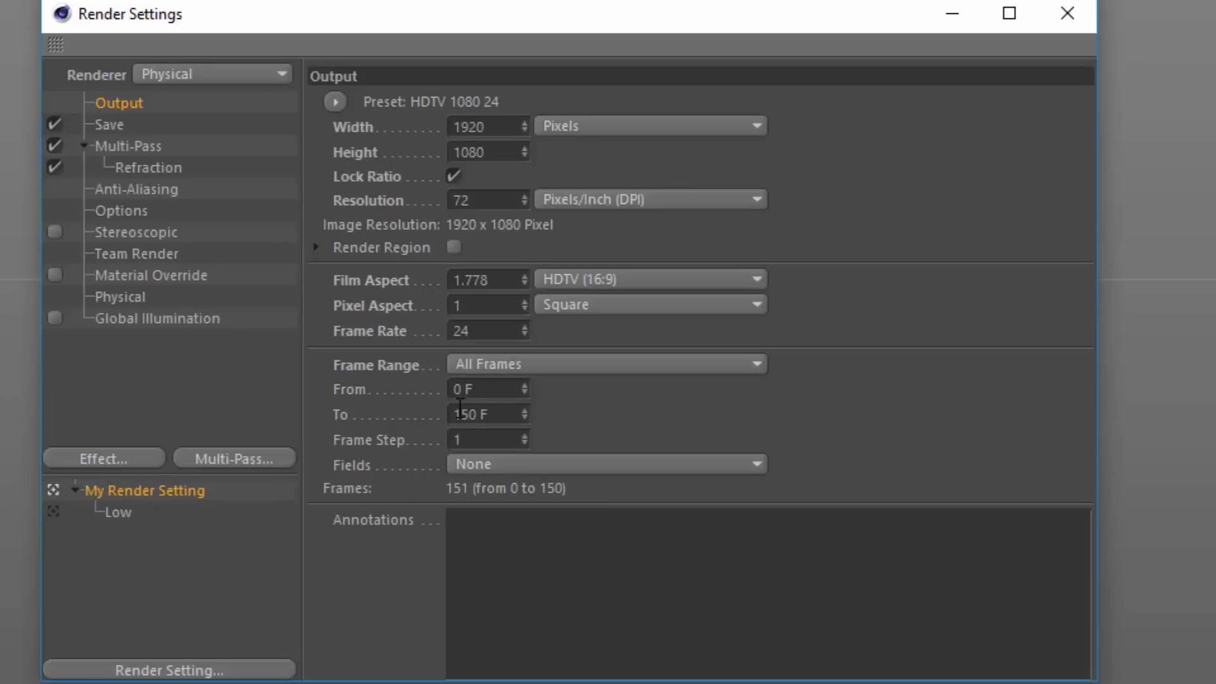
{"action": "double_click", "coordinate": [466, 388]}
{"action": "type", "text": "90"}
{"action": "key", "text": "Return"}
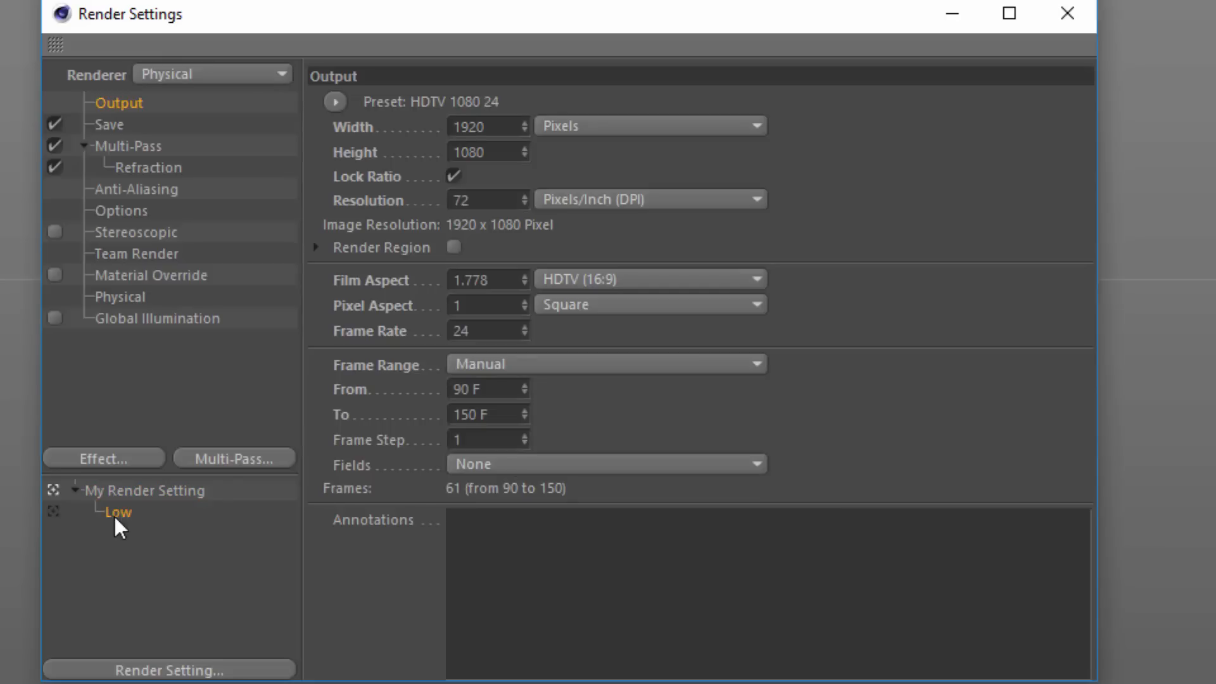
{"action": "left_click", "coordinate": [130, 491]}
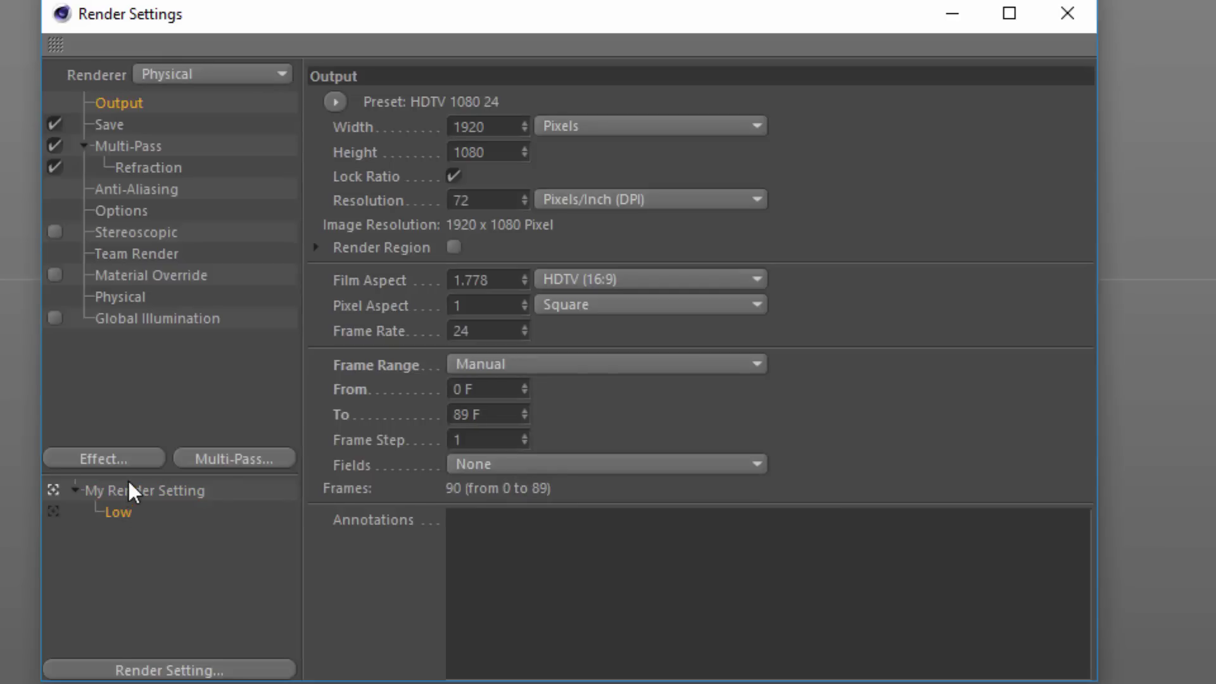
Replace My Render Setting's Regular Image path with the relative path ./renders/$prj
{"action": "left_click", "coordinate": [111, 127]}
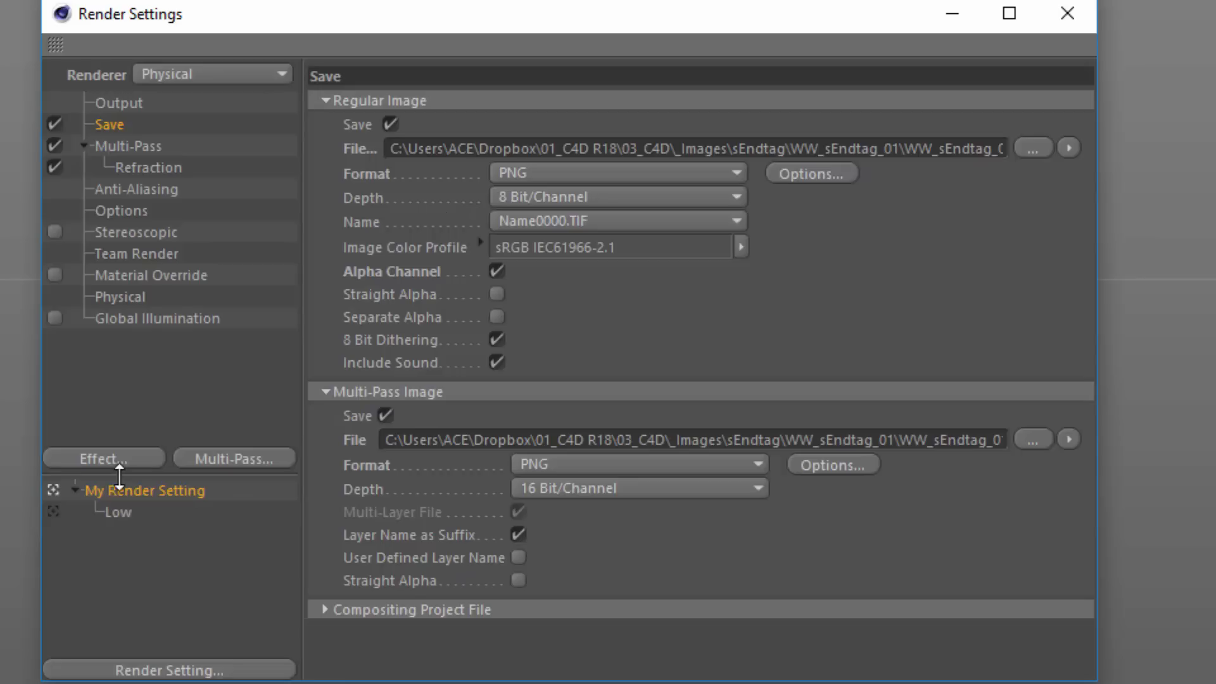
{"action": "left_click", "coordinate": [119, 510]}
{"action": "left_click", "coordinate": [144, 491]}
{"action": "key", "text": "ctrl+a"}
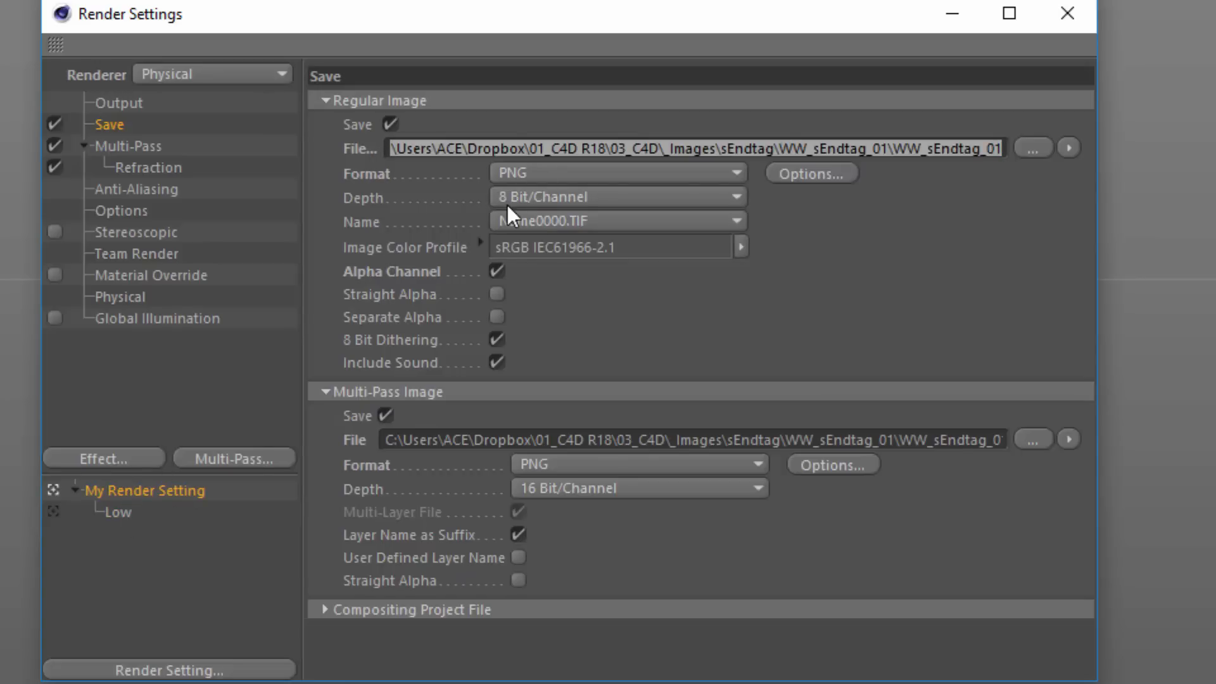
{"action": "type", "text": ".\\rend"}
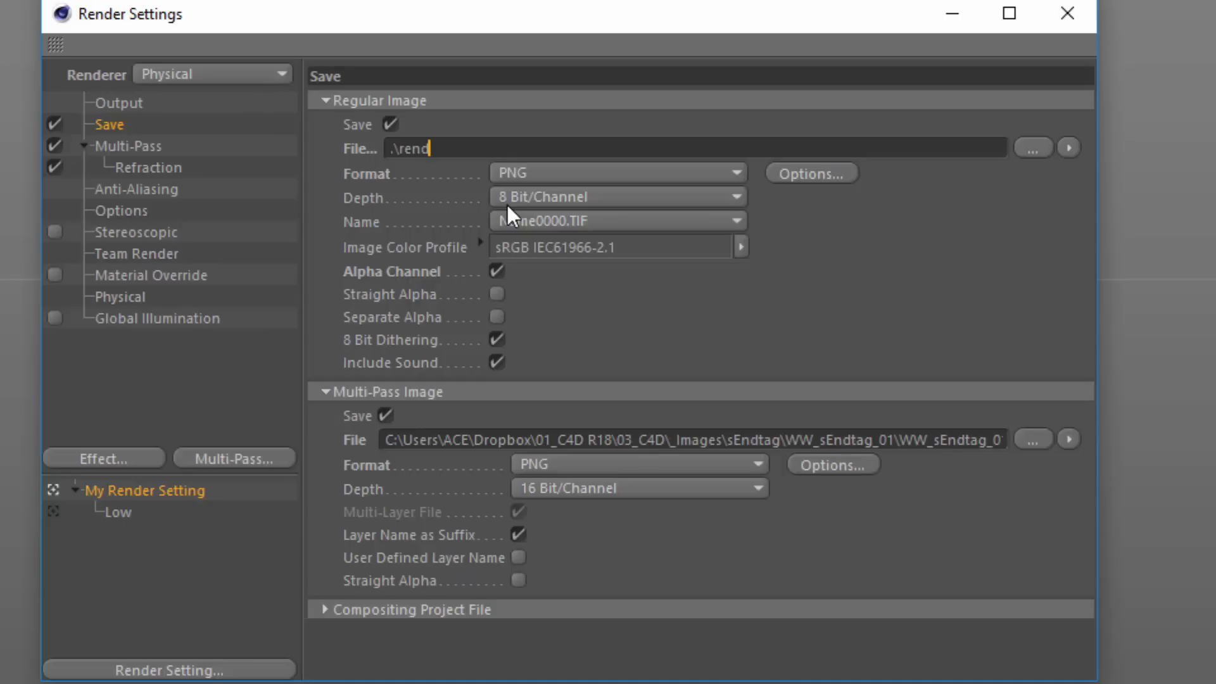
{"action": "type", "text": "er\\"}
{"action": "key", "text": "BackSpace"}
{"action": "type", "text": "s\\$pr"}
{"action": "type", "text": "j"}
Copy the relative path into the Multi-Pass Image File field as well
{"action": "left_click_drag", "start_coordinate": [525, 148], "coordinate": [211, 148]}
{"action": "left_click", "coordinate": [474, 440]}
{"action": "key", "text": "ctrl+a"}
{"action": "type", "text": ".\\renders\\$prj"}
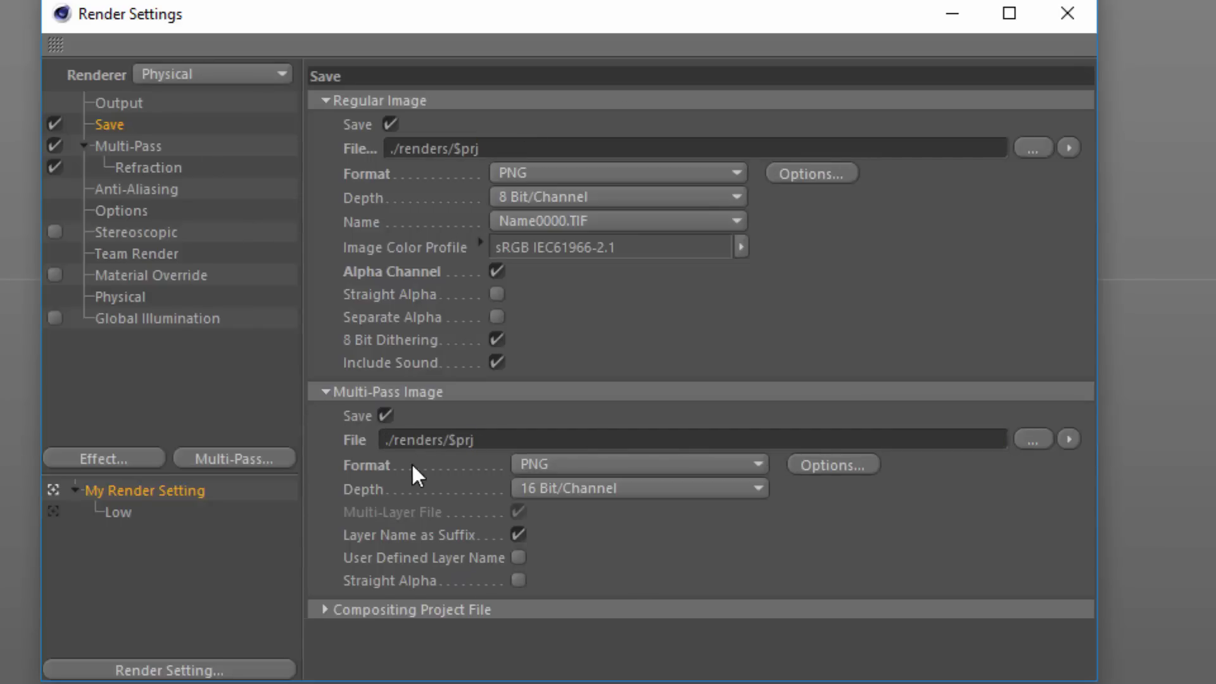
Review the Low child setting's Physical page and its Output options (1920×1080, frames 0–89)
{"action": "left_click", "coordinate": [122, 512]}
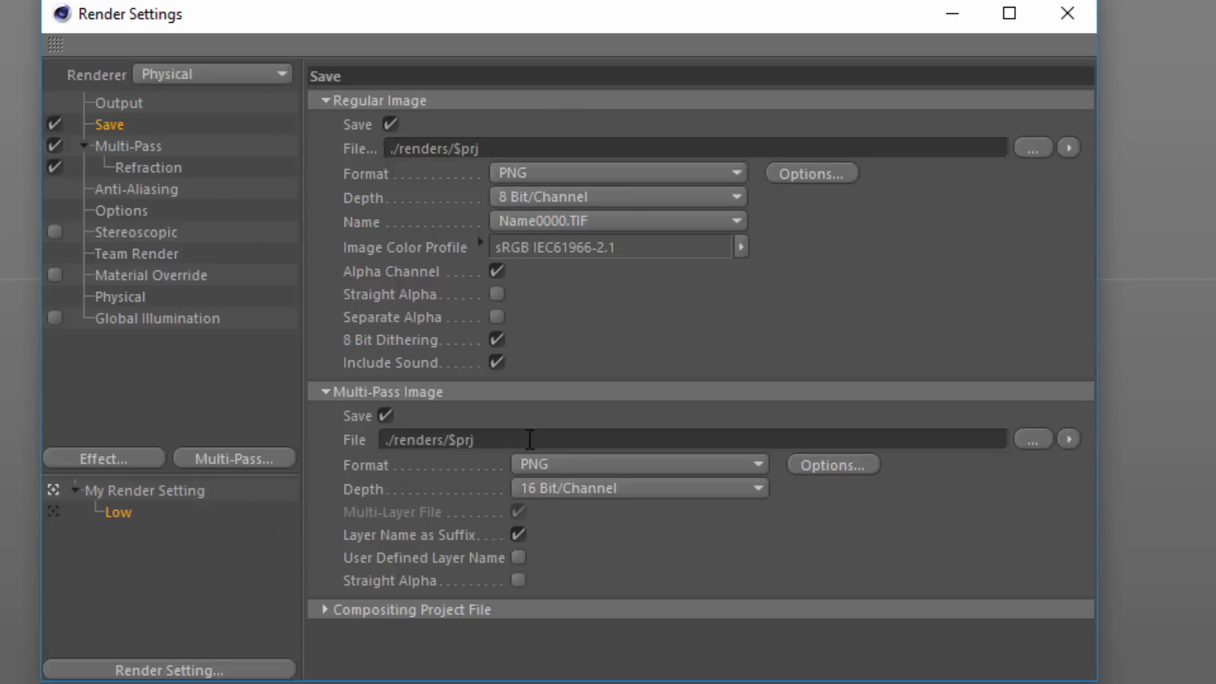
{"action": "left_click", "coordinate": [111, 299]}
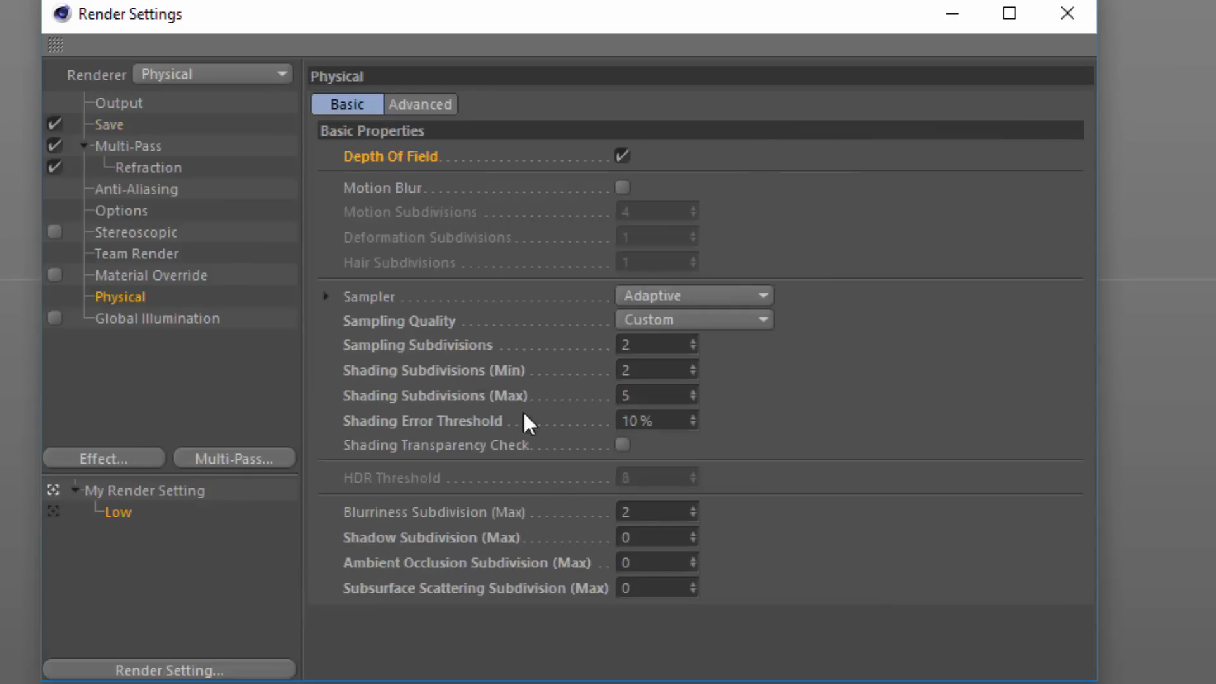
{"action": "left_click", "coordinate": [106, 103]}
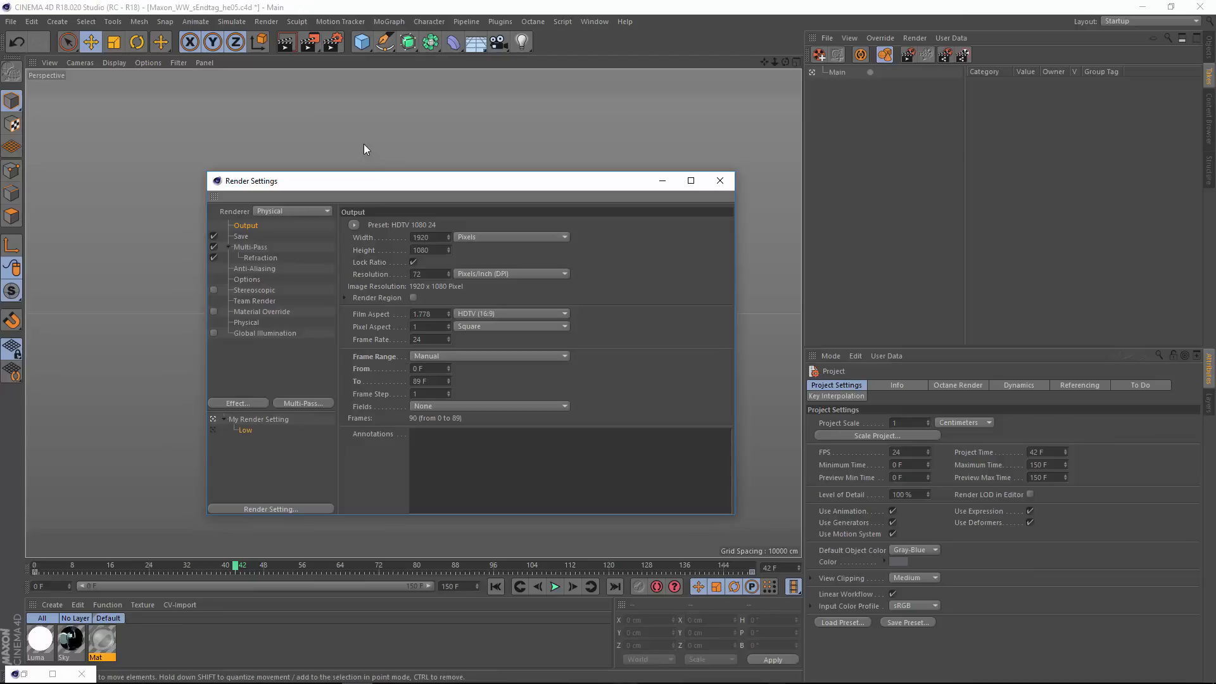
Briefly check the empty Render Queue, then return to Render Settings and view Low's Save page
{"action": "left_click", "coordinate": [266, 21]}
{"action": "left_click", "coordinate": [297, 149]}
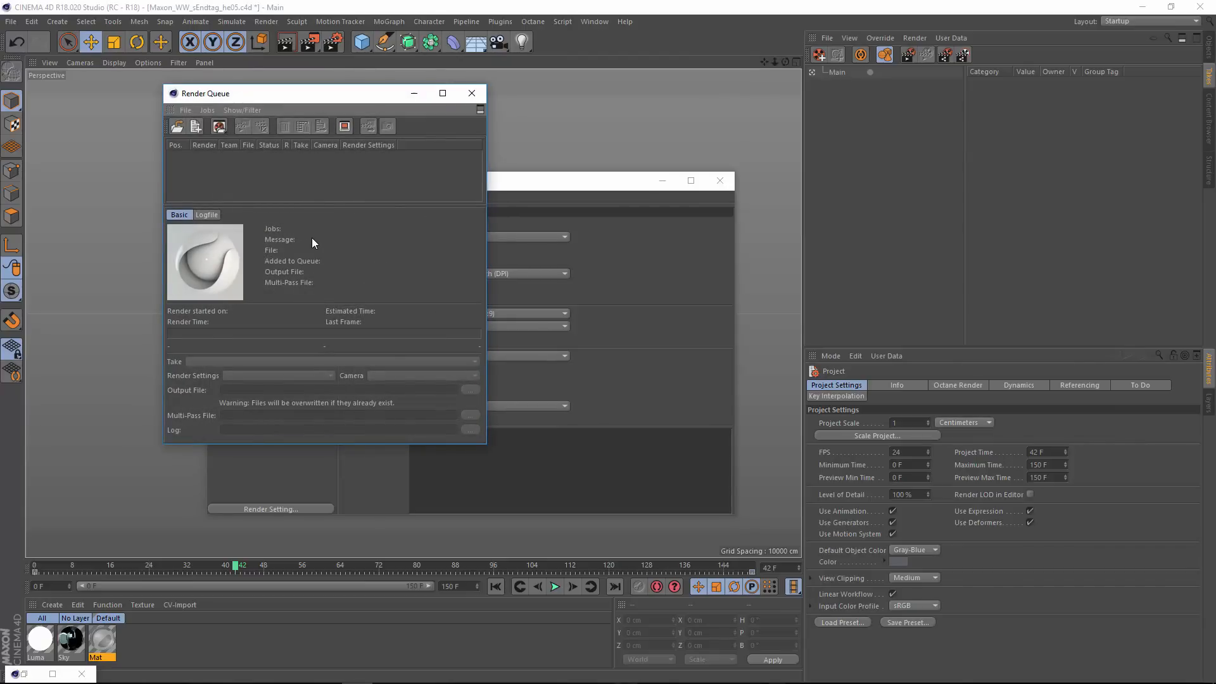
{"action": "left_click", "coordinate": [470, 99]}
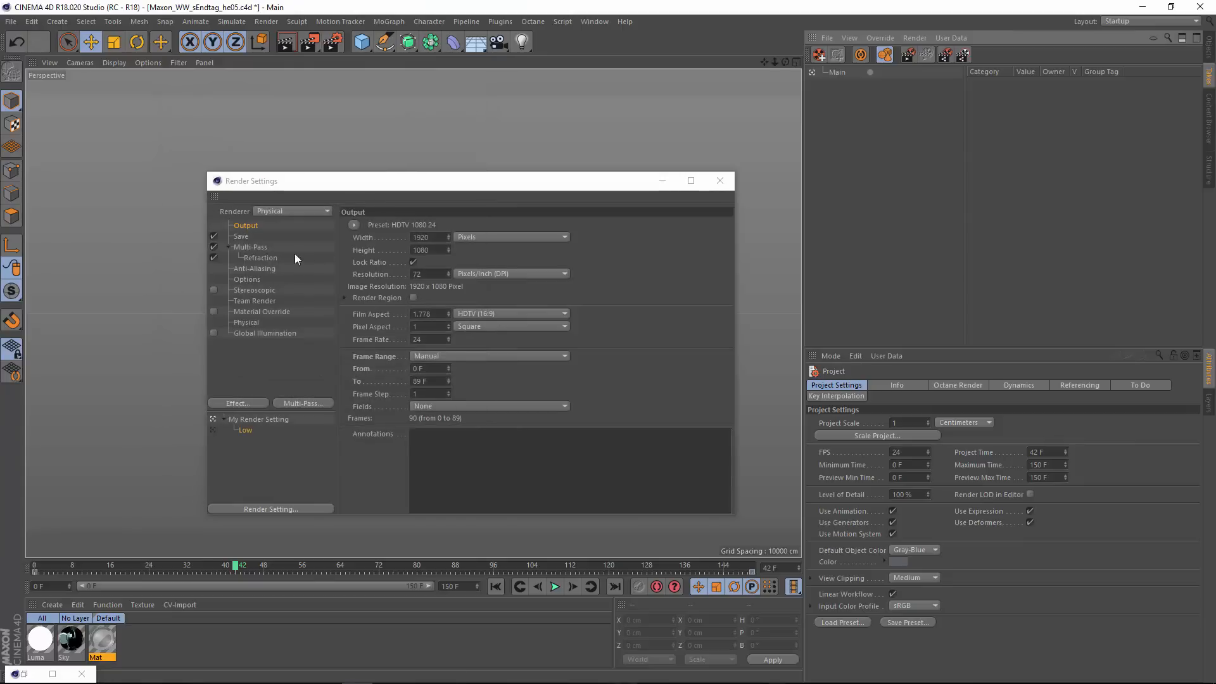
{"action": "left_click", "coordinate": [250, 228]}
{"action": "left_click", "coordinate": [240, 236]}
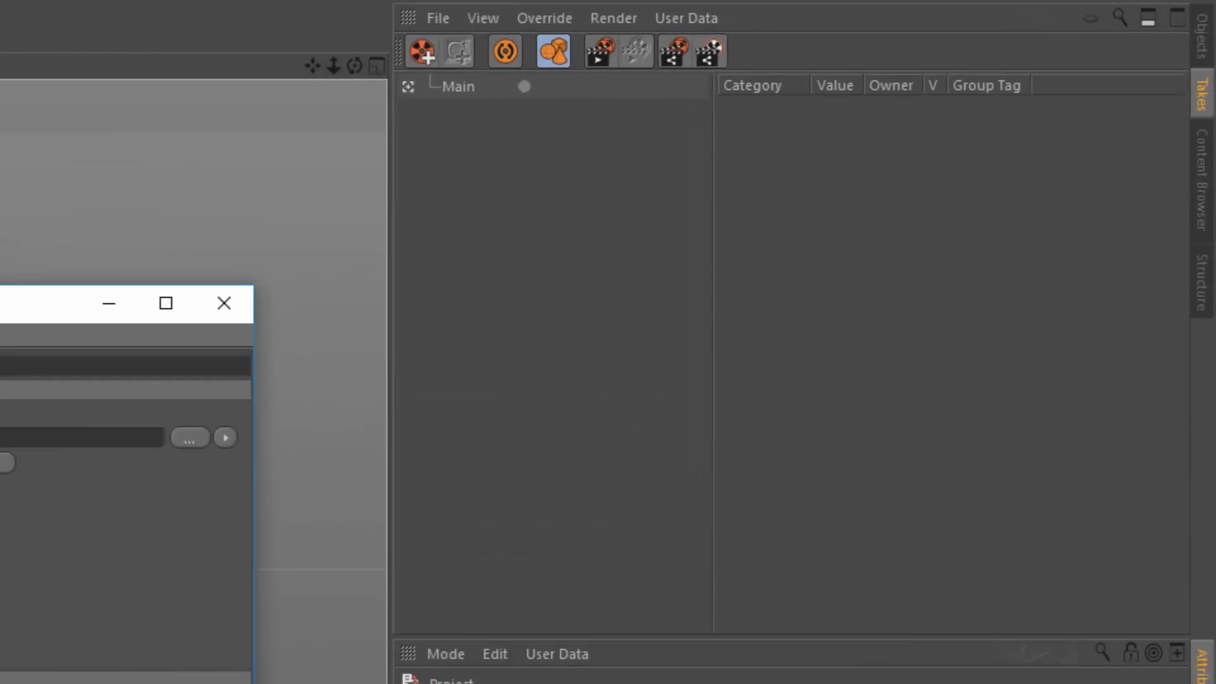
Add two takes under Main, assign each a render setting (My Render Setting for New Take.1), and mark them
{"action": "left_click", "coordinate": [428, 44]}
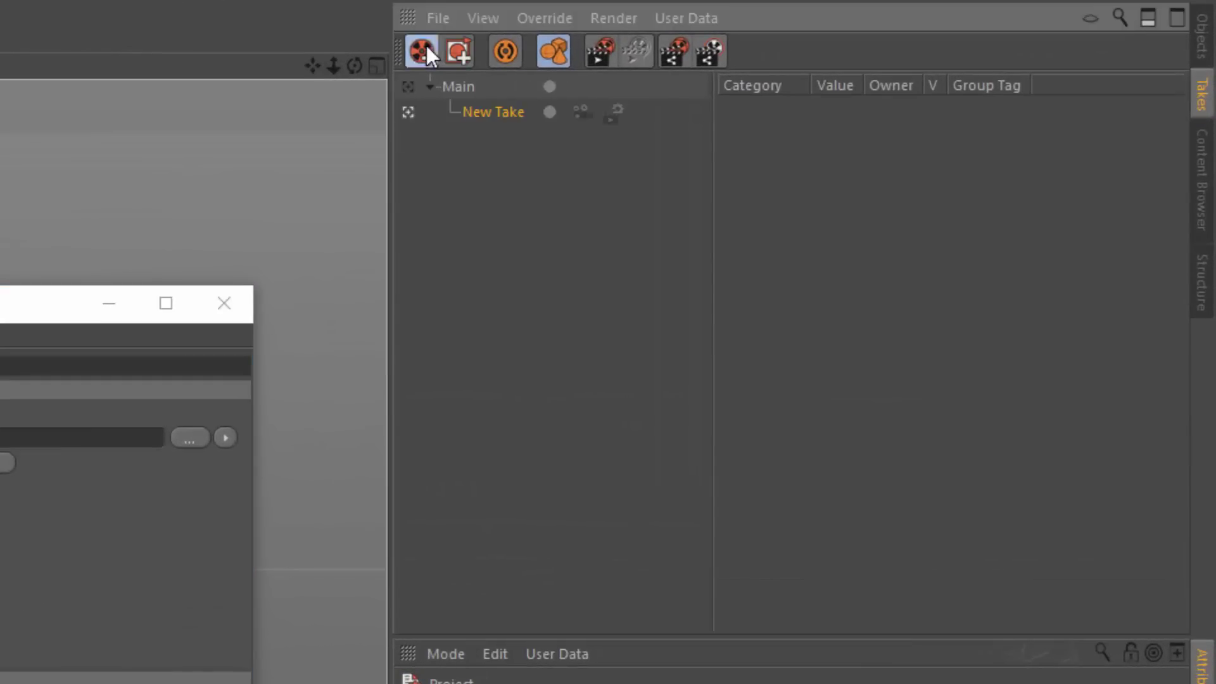
{"action": "left_click", "coordinate": [624, 112]}
{"action": "left_click", "coordinate": [633, 166]}
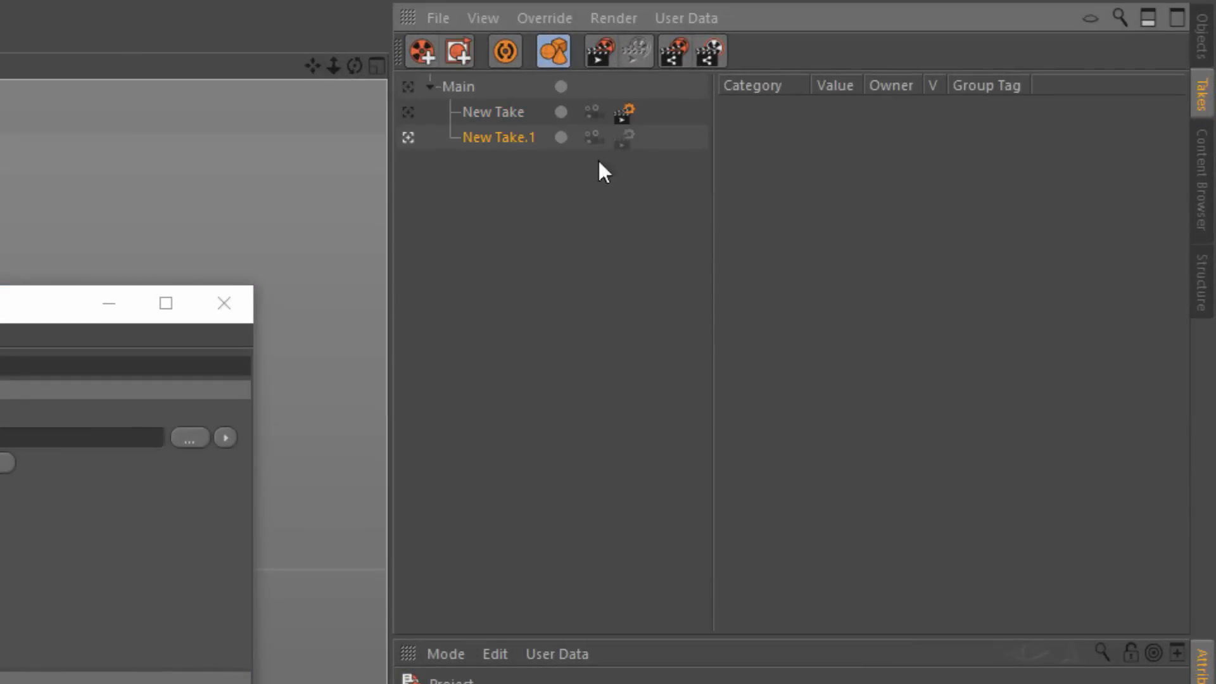
{"action": "left_click", "coordinate": [627, 137]}
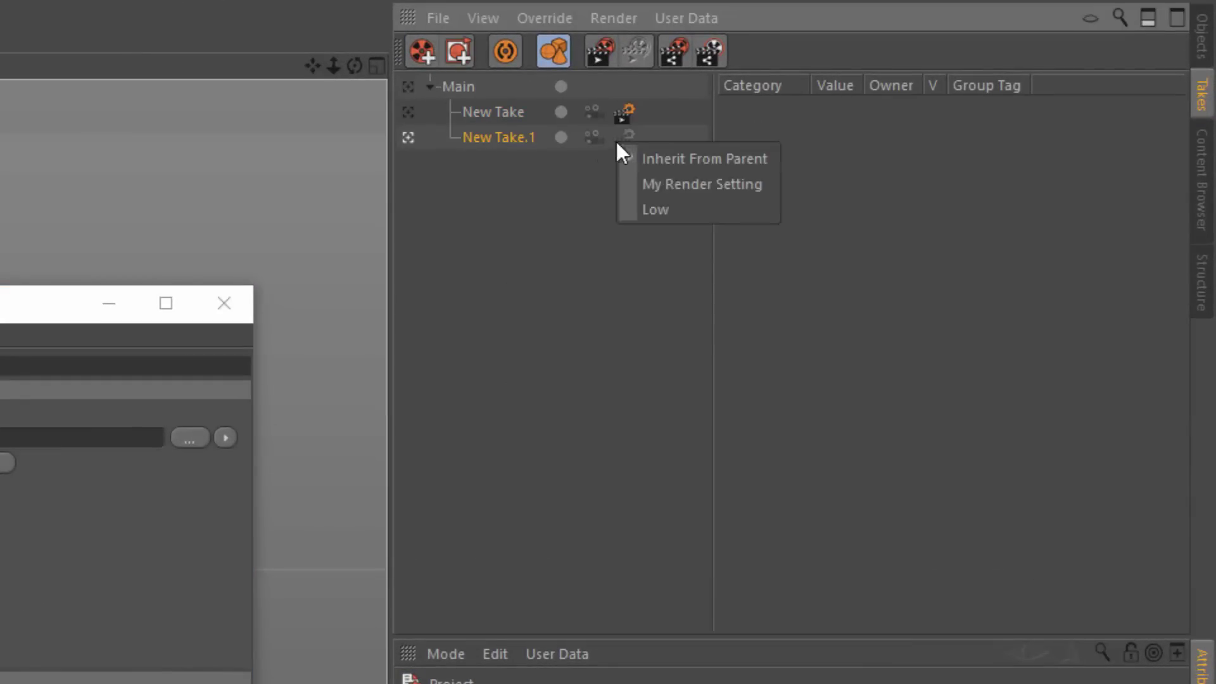
{"action": "left_click", "coordinate": [635, 185]}
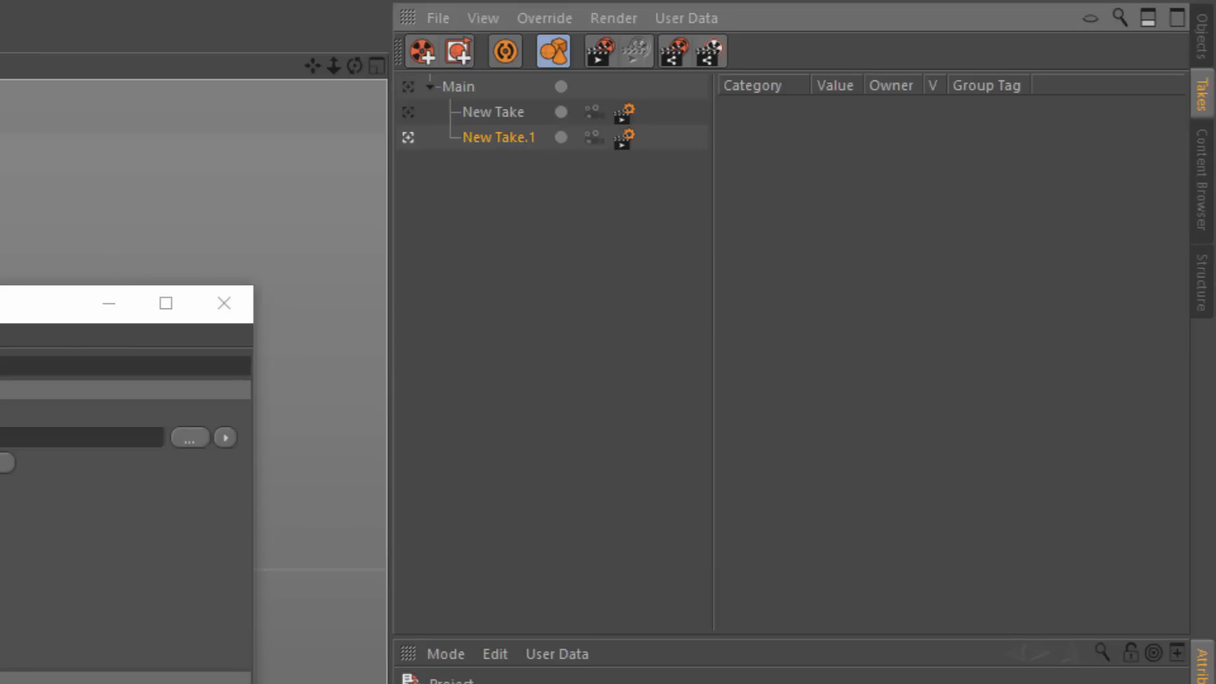
{"action": "left_click", "coordinate": [561, 112]}
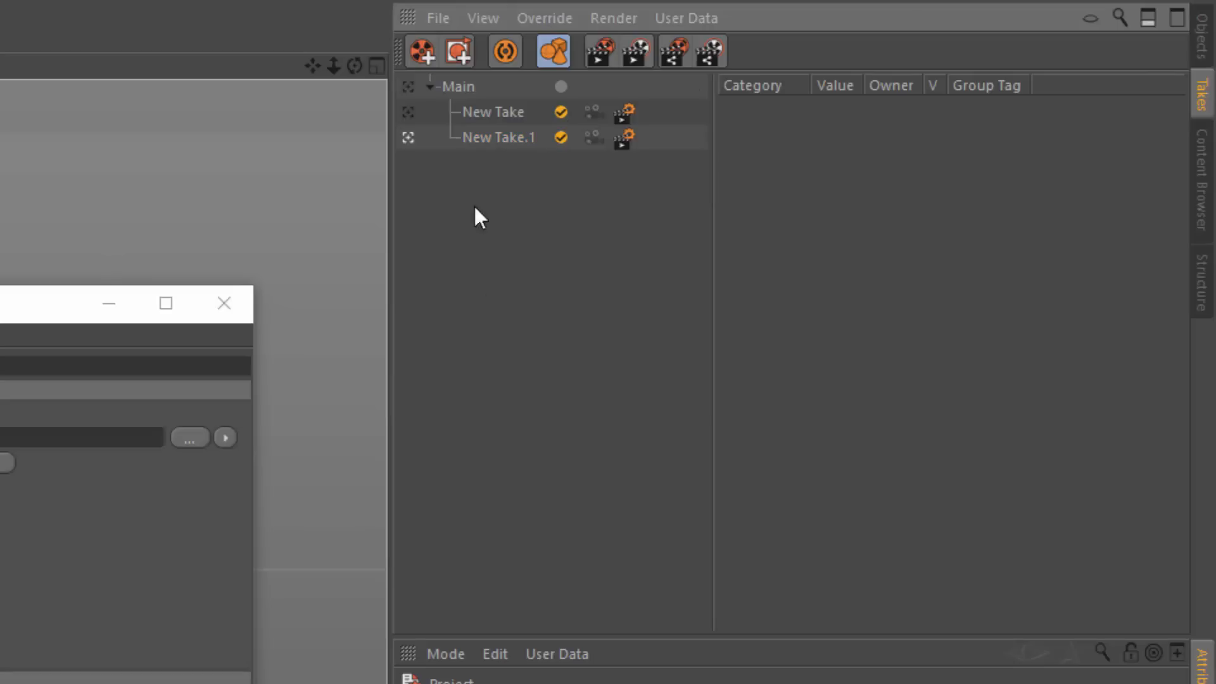
Start Render Marked Takes to PV from the Takes manager's Render menu
{"action": "left_click", "coordinate": [561, 138]}
{"action": "left_click", "coordinate": [590, 16]}
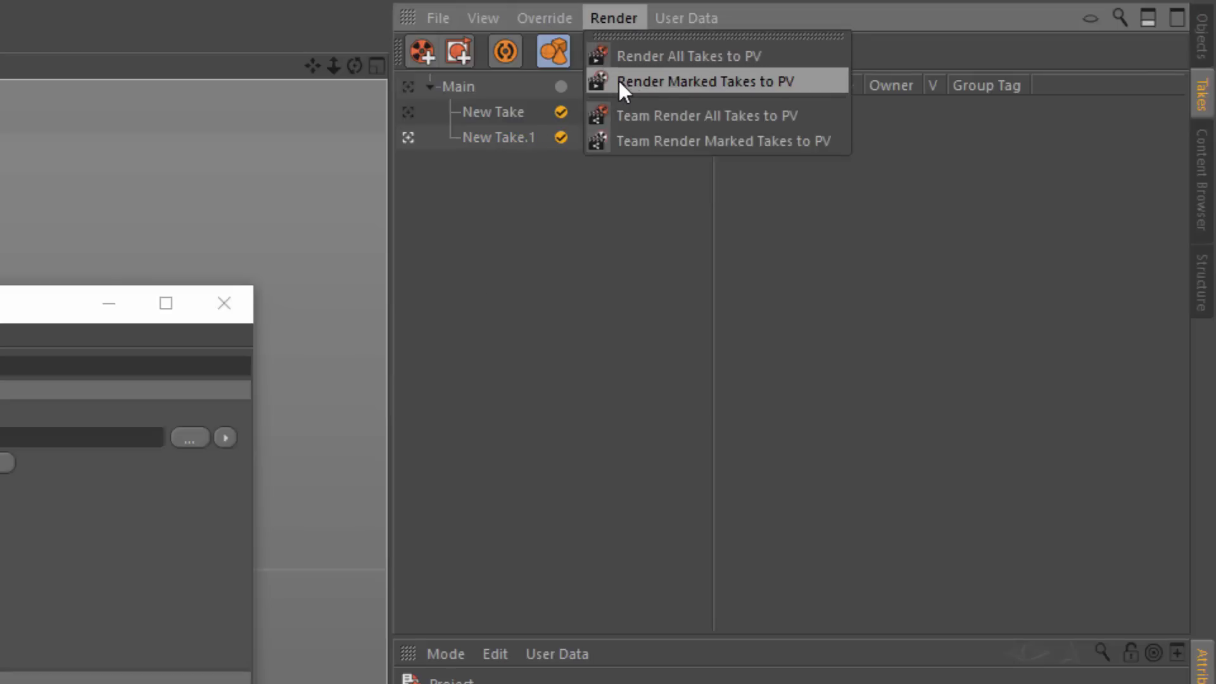
{"action": "left_click", "coordinate": [650, 81]}
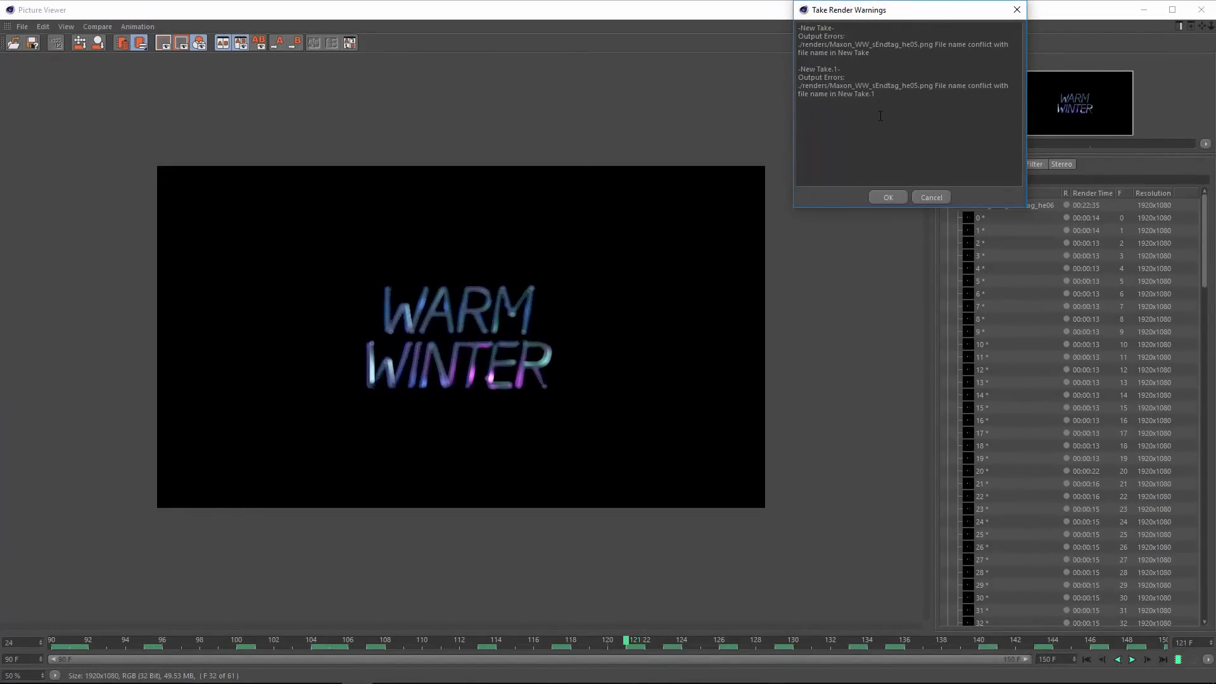
Acknowledge the Take Render Warnings so both takes render as one WARM WINTER sequence
{"action": "left_click", "coordinate": [882, 197]}
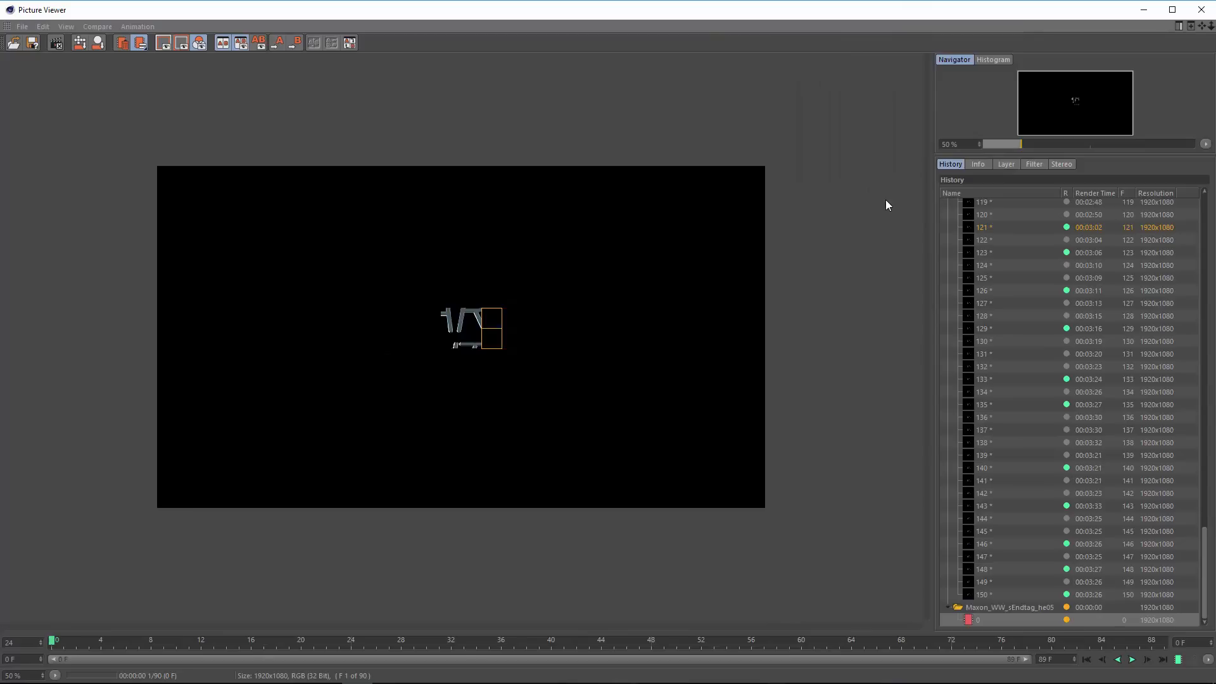